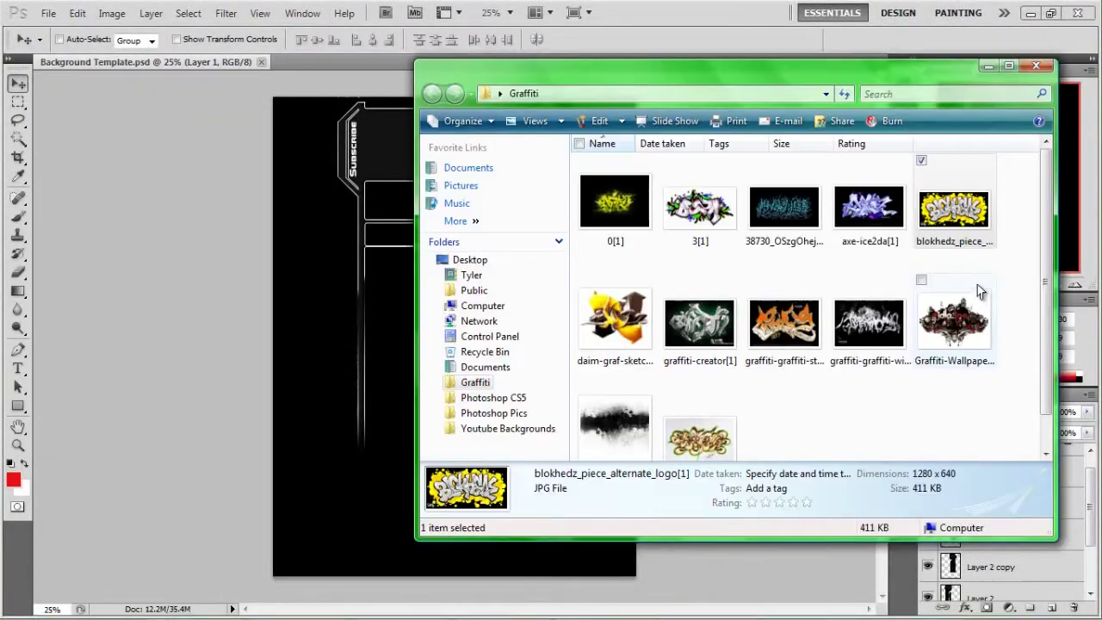
Place the yellow BLK graffiti logo at the template's top-left, scaled down and tilted about -16°.
left_click_drag(954, 211, 278, 288)
left_click_drag(283, 248, 401, 315)
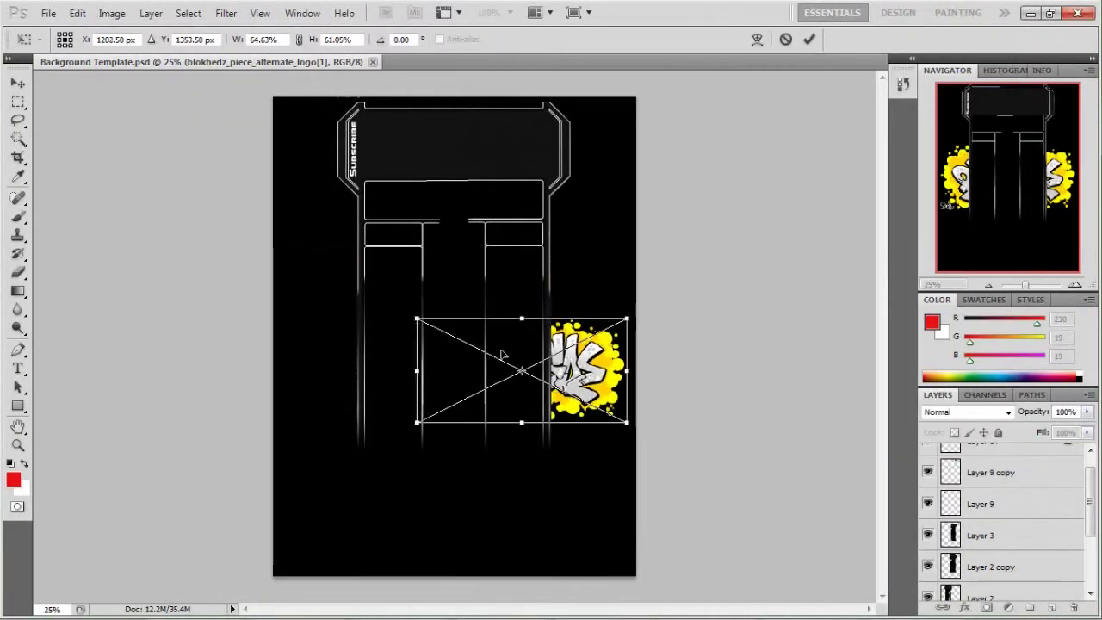
left_click_drag(502, 354, 340, 233)
left_click_drag(482, 206, 516, 187)
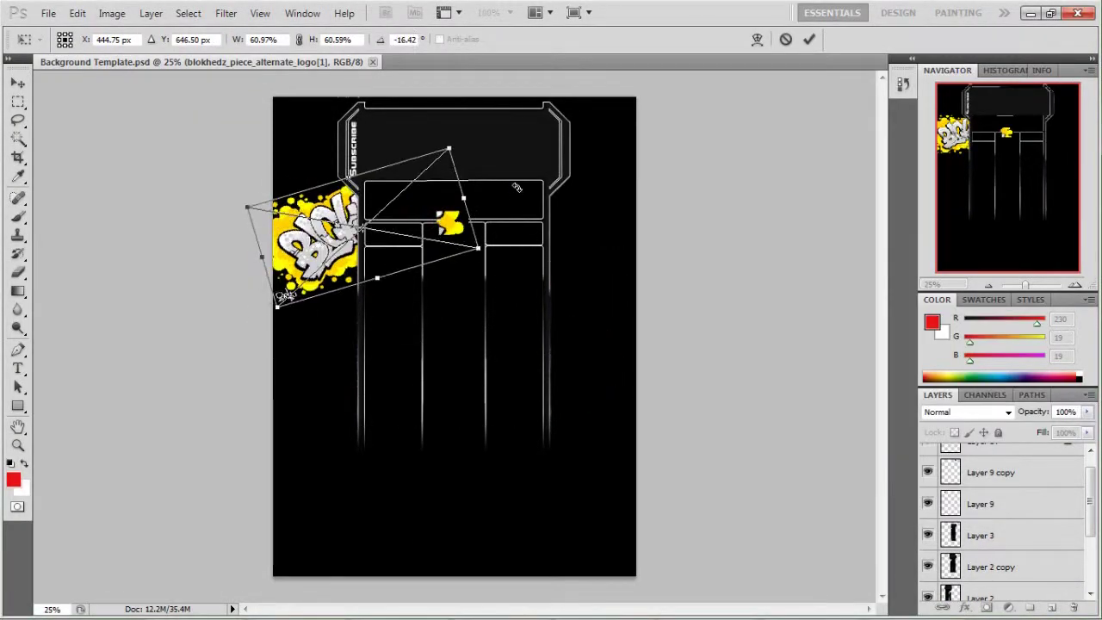
key("Return")
Add a second graffiti image from the Graffiti folder above the BLK logo.
left_click(736, 608)
left_click_drag(873, 320, 428, 308)
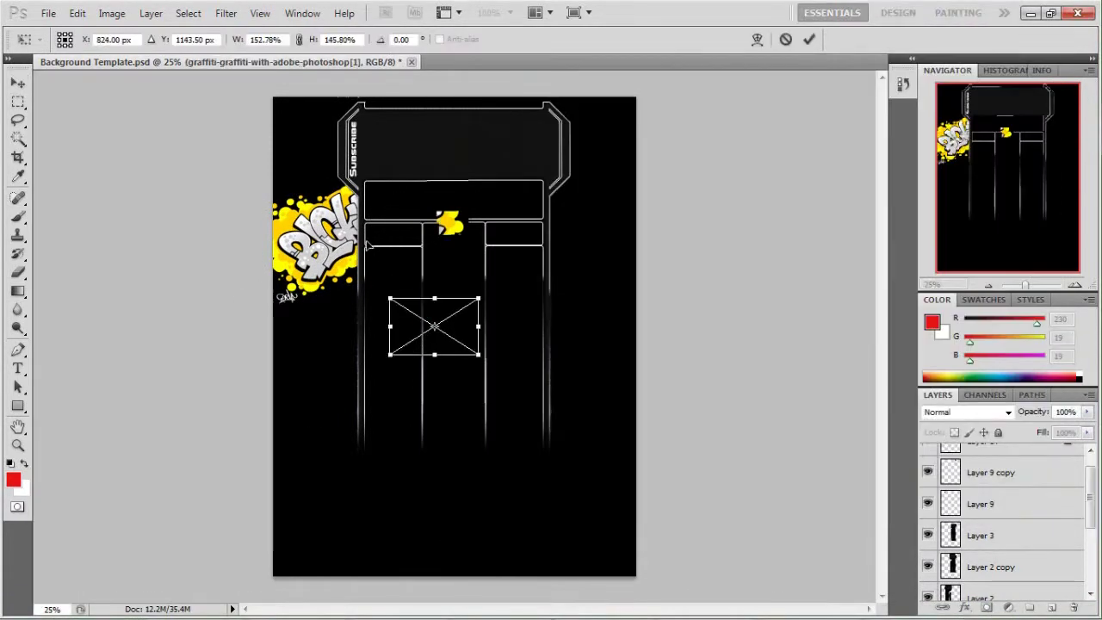
left_click_drag(1027, 287, 1030, 286)
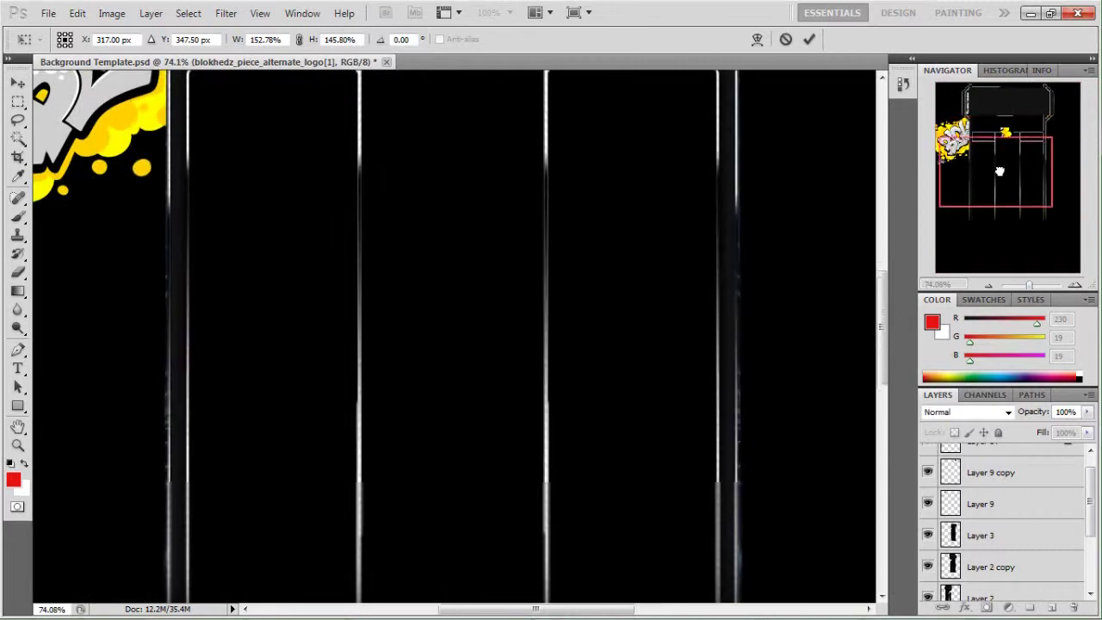
key("Escape")
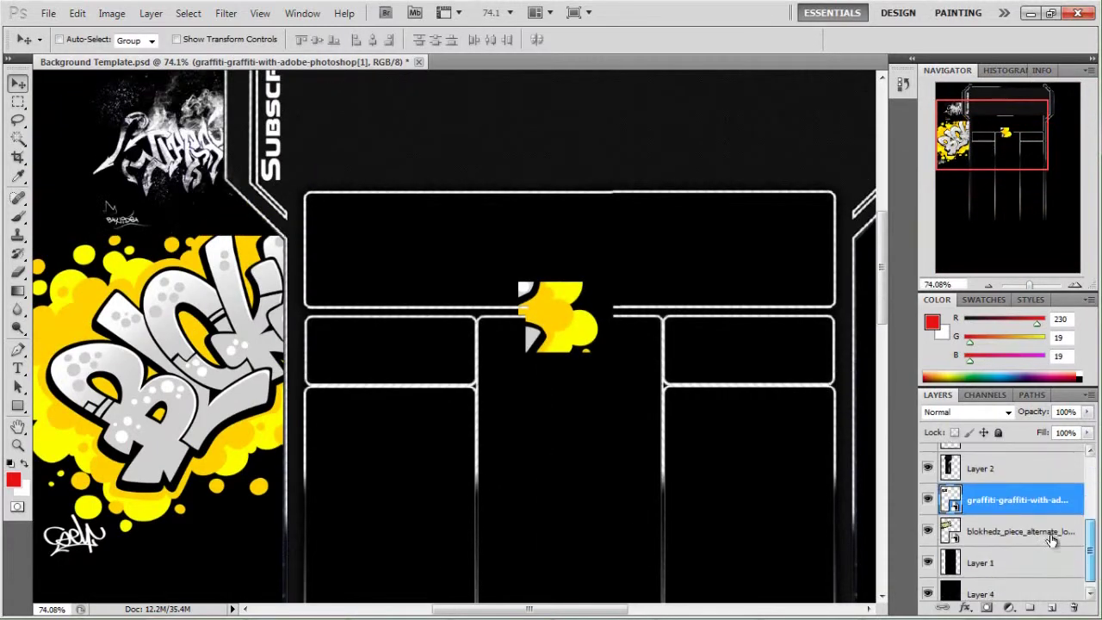
Finish placing the graffiti image and clear the selection around it.
right_click(1019, 534)
key("Escape")
left_click(67, 243)
key("ctrl+d")
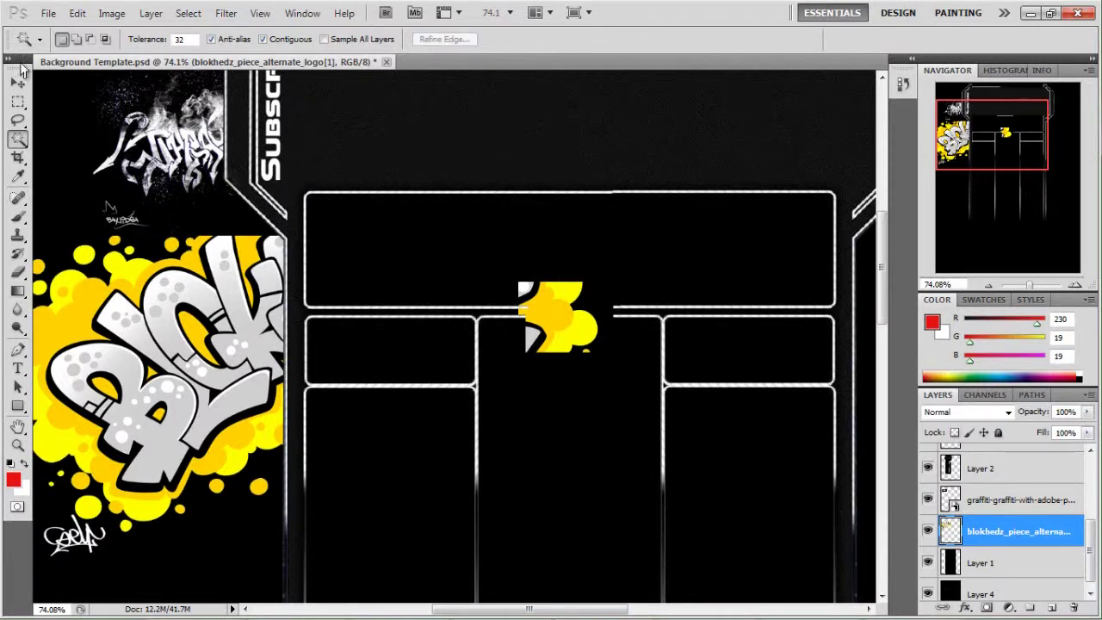
Set the smoky graffiti layer to Screen and move it down over the yellow BLK piece.
right_click(1016, 501)
key("Escape")
left_click(960, 412)
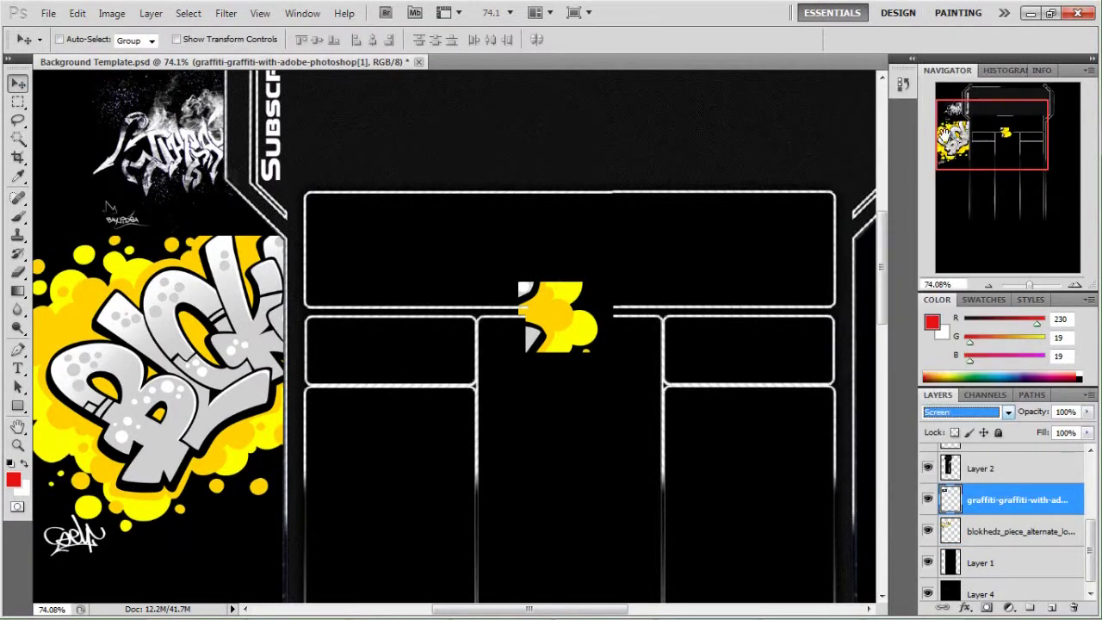
left_click(946, 135)
left_click_drag(129, 121, 94, 163)
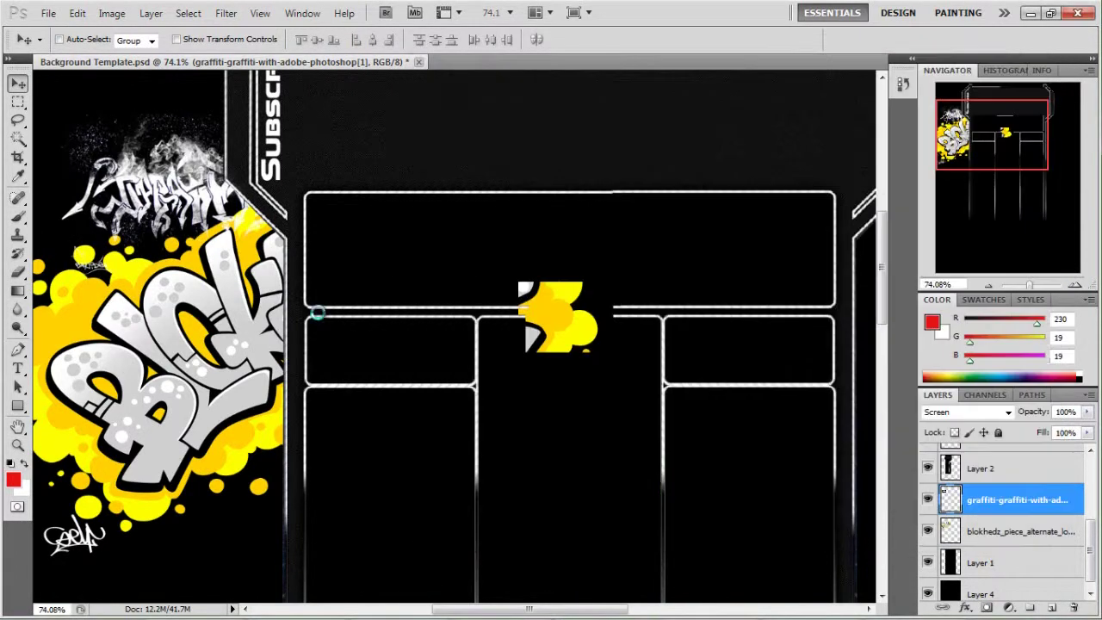
key("ctrl+t")
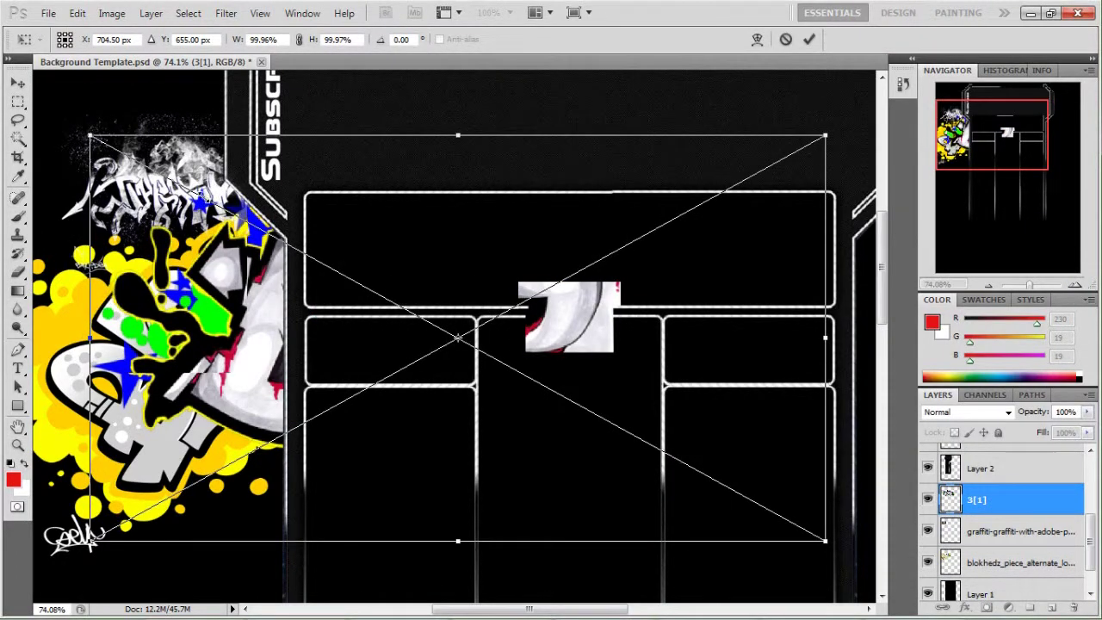
Shrink the 3[1] graffiti character to about 61%, move it top-left and tilt it about 10°.
left_click_drag(86, 131, 387, 330)
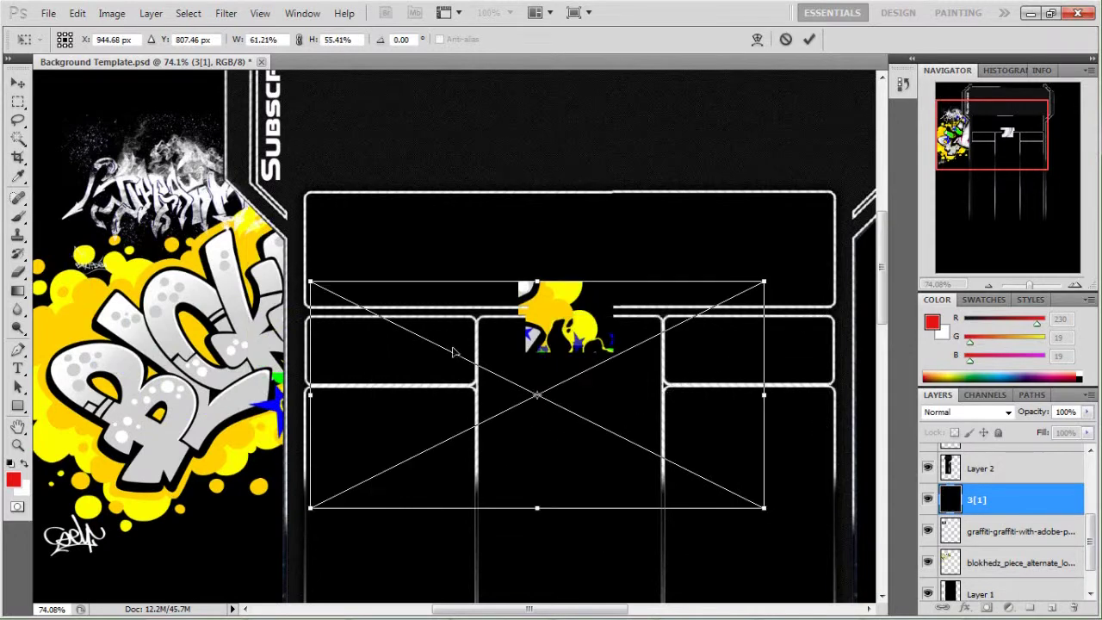
left_click_drag(598, 427, 316, 134)
left_click_drag(971, 133, 971, 116)
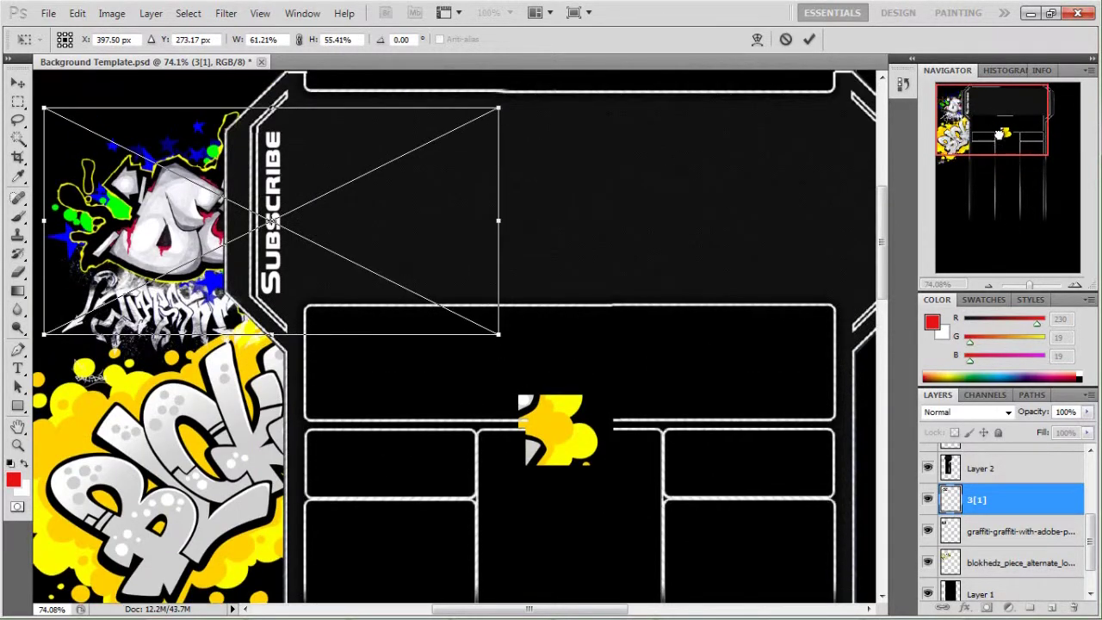
left_click_drag(608, 315, 537, 148)
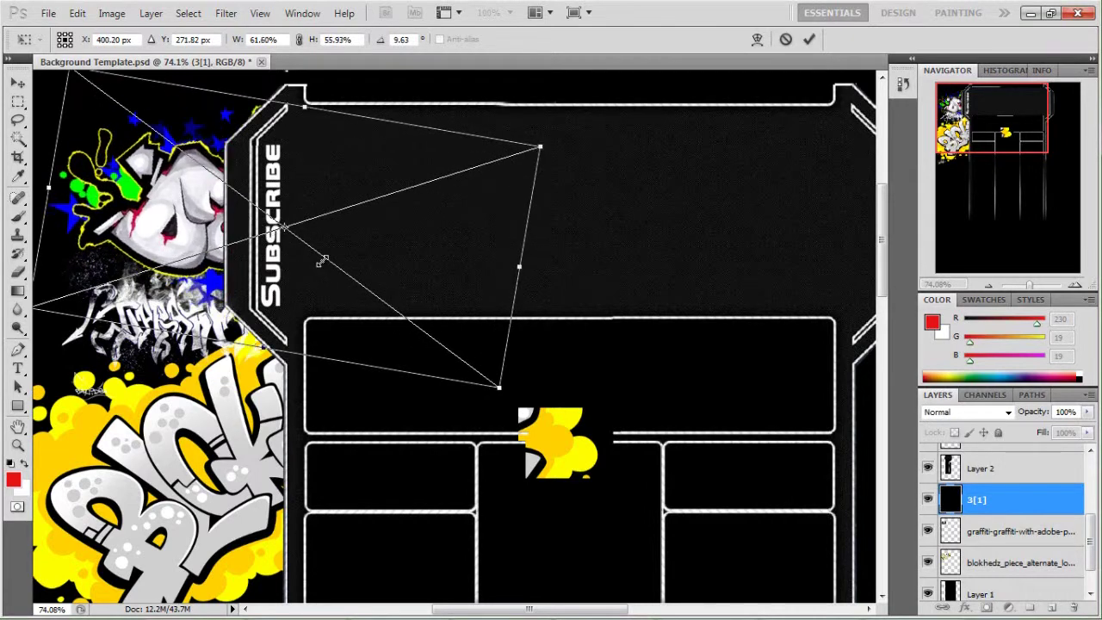
key("Return")
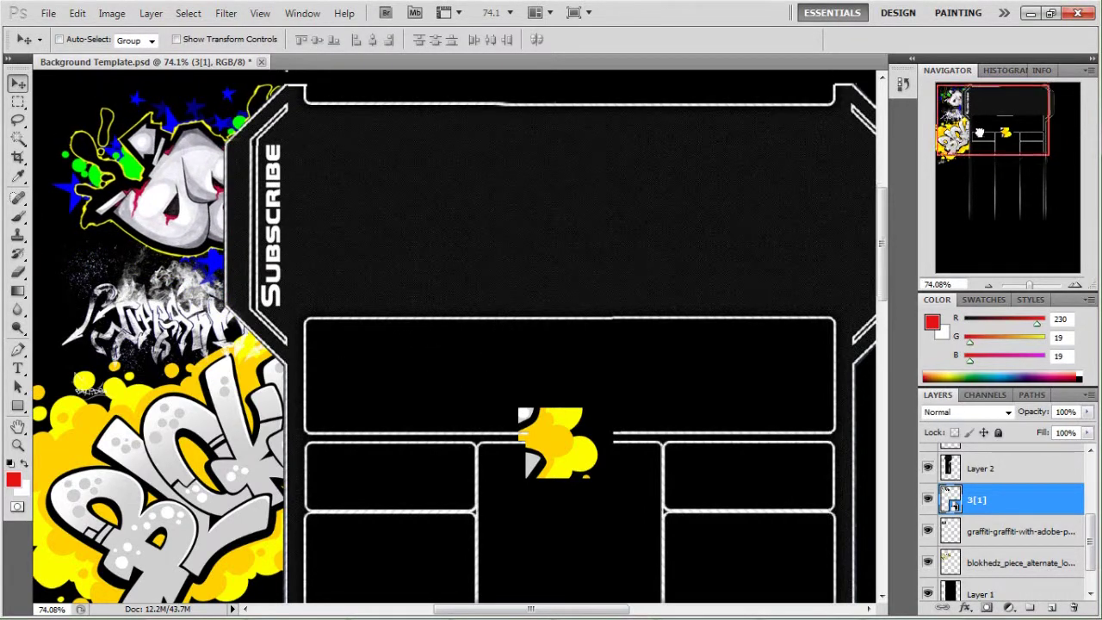
scroll(170, 216, "down", 5)
left_click(688, 606)
Place the grunge splatter, rotate it 90° counter-clockwise and stretch it down the left strip.
left_click_drag(339, 396, 351, 284)
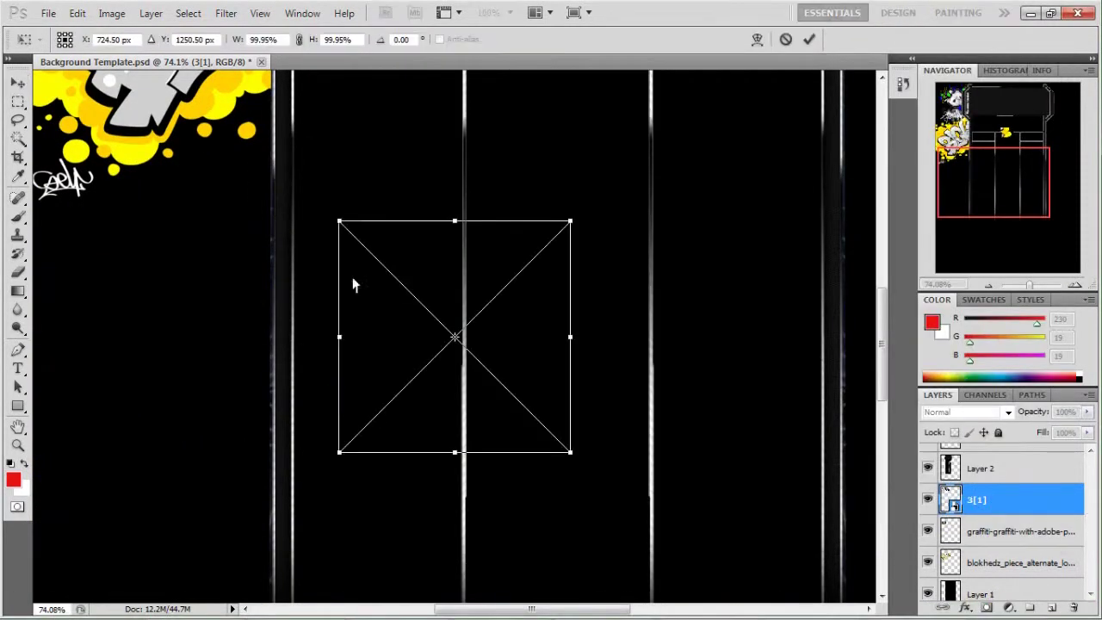
left_click_drag(298, 358, 76, 358)
right_click(255, 355)
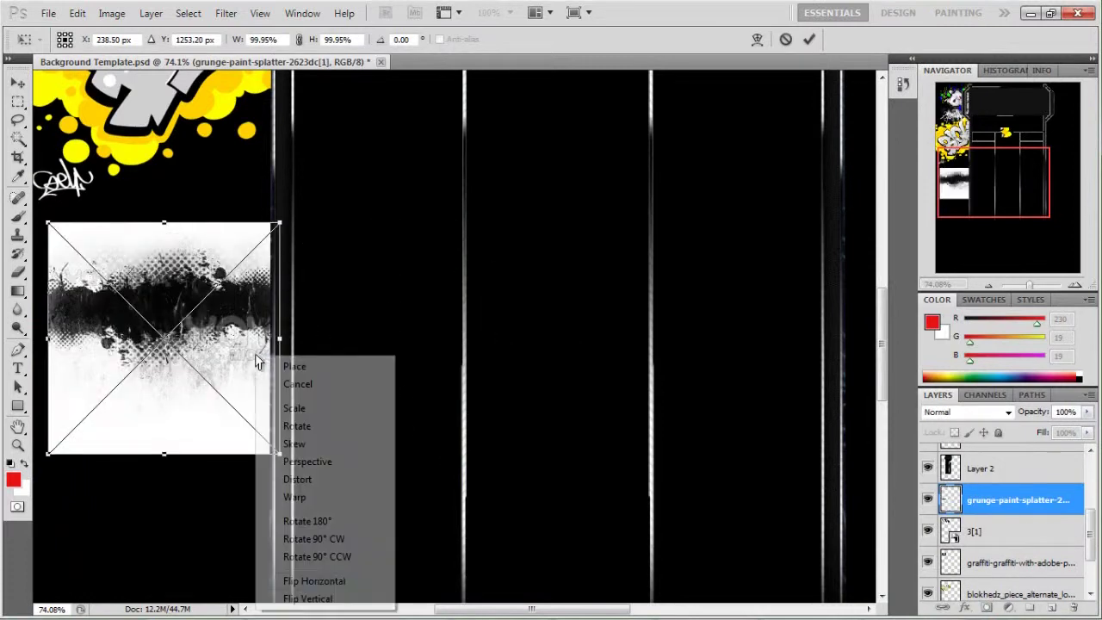
left_click(328, 558)
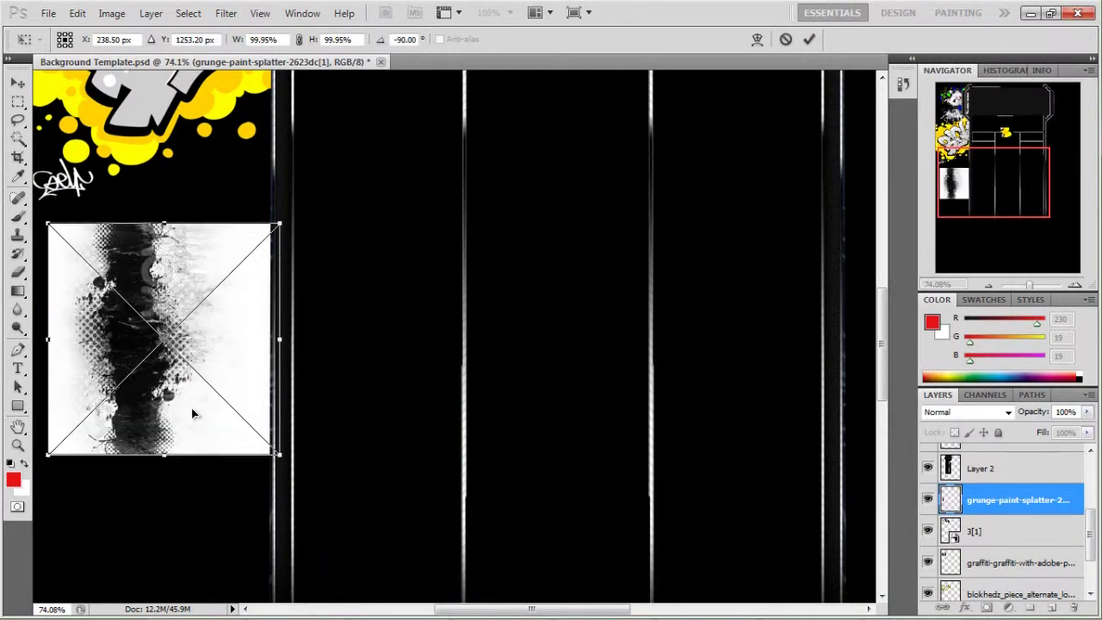
left_click_drag(192, 411, 226, 411)
left_click_drag(196, 160, 196, 140)
left_click_drag(311, 302, 484, 304)
mouse_move(318, 358)
left_mouse_down()
mouse_move(296, 412)
mouse_move(265, 426)
left_mouse_up()
scroll(260, 382, "down", 3)
key("Return")
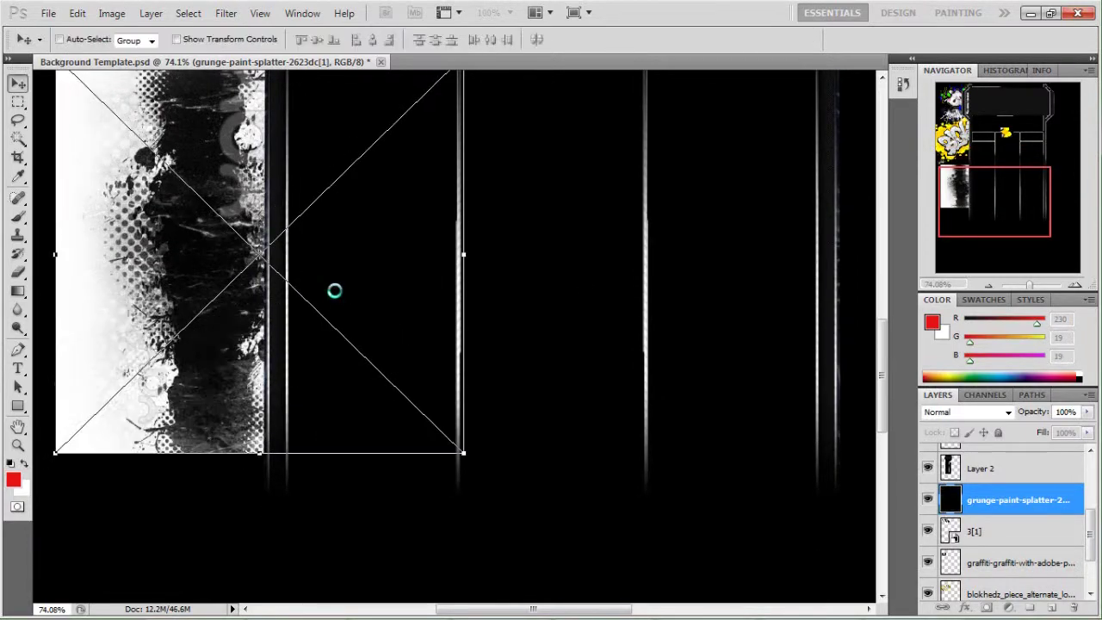
Invert the splatter's colours to white on black.
scroll(565, 368, "up", 3)
left_click(112, 13)
left_click(112, 13)
left_click(344, 220)
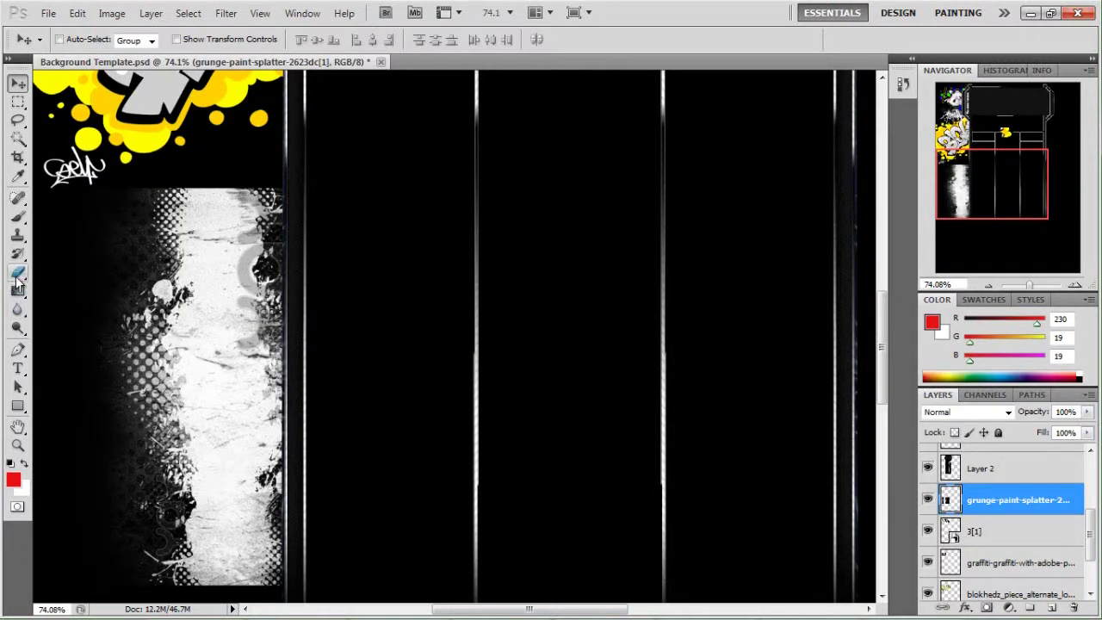
Fade the bottom of the grunge strip with a 160 px eraser.
left_click(83, 41)
left_click(68, 160)
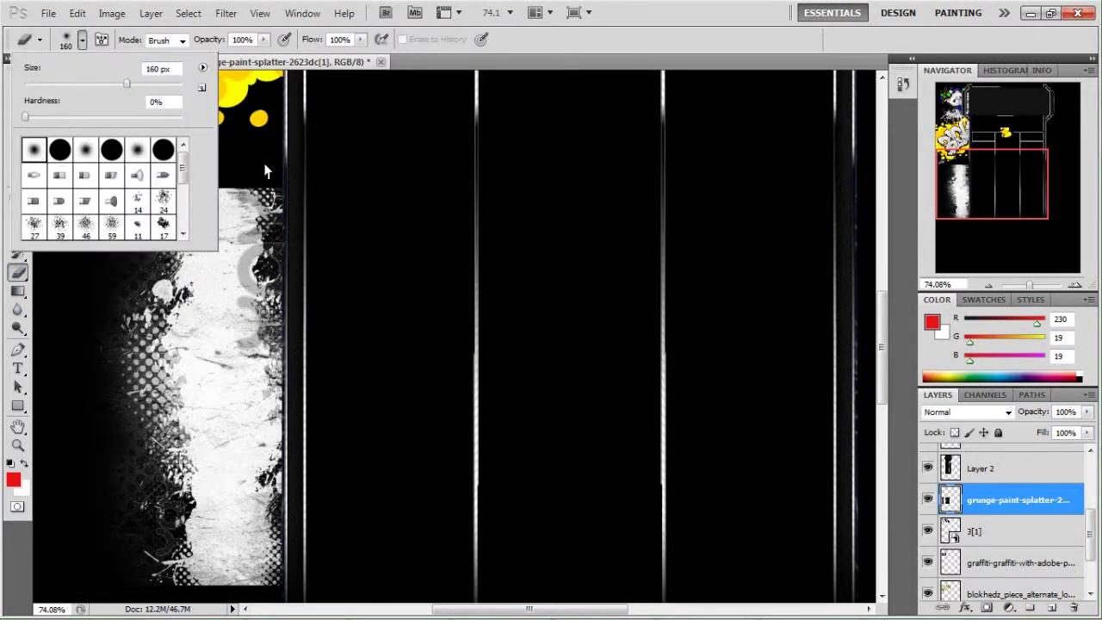
key("Return")
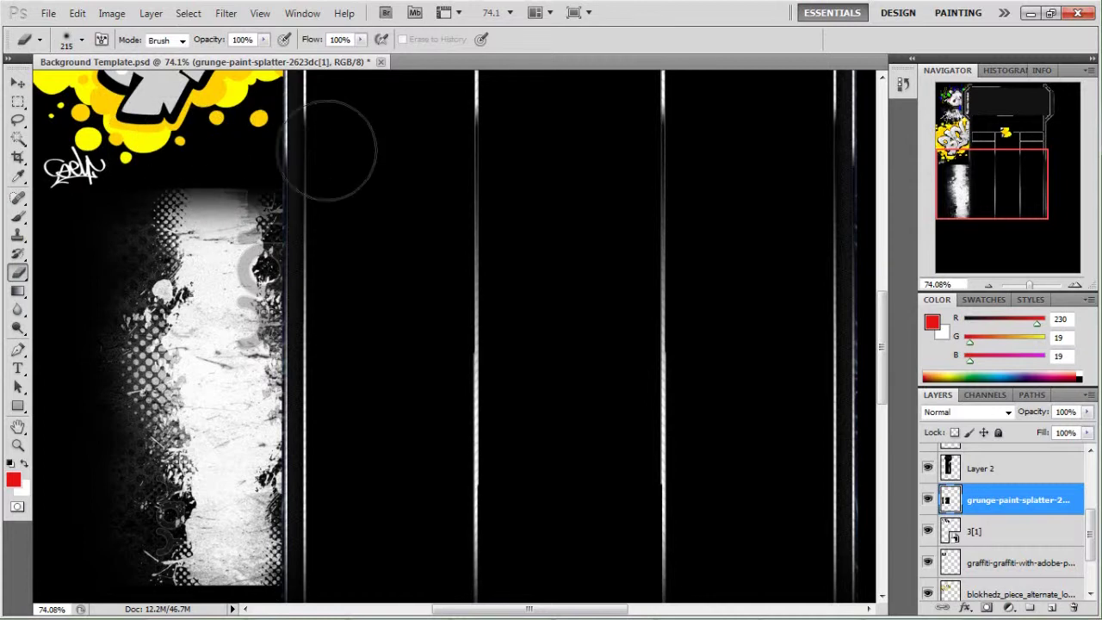
scroll(180, 145, "down", 5)
left_click_drag(189, 396, 113, 410)
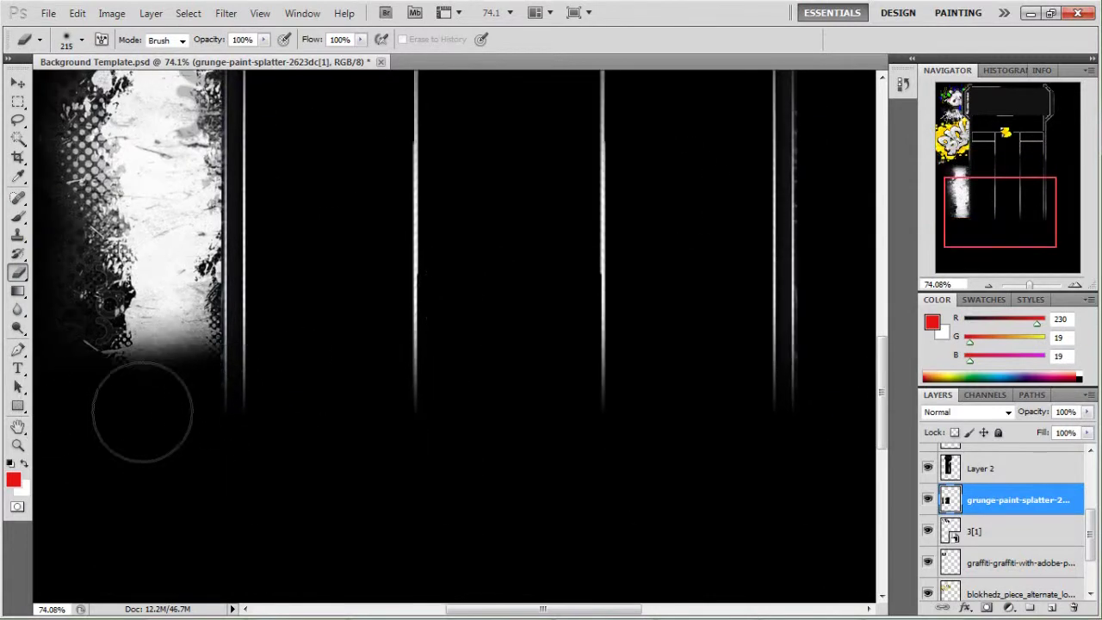
Duplicate the grunge strip layer and move the copy up over the yellow graffiti.
scroll(437, 277, "up", 5)
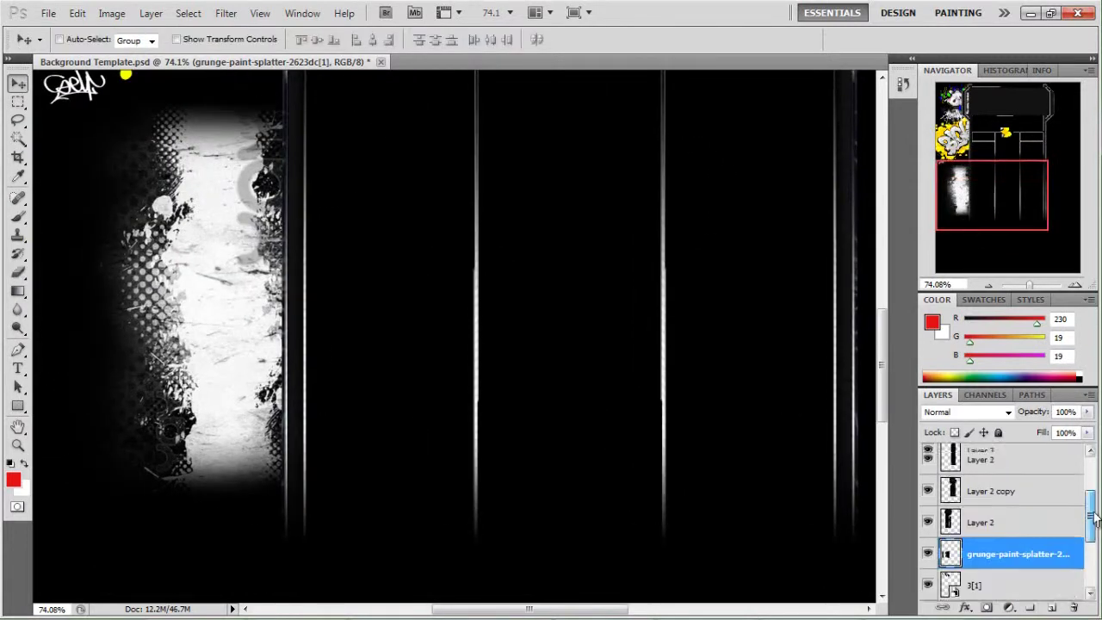
scroll(1015, 517, "down", 2)
right_click(1024, 517)
left_click(879, 198)
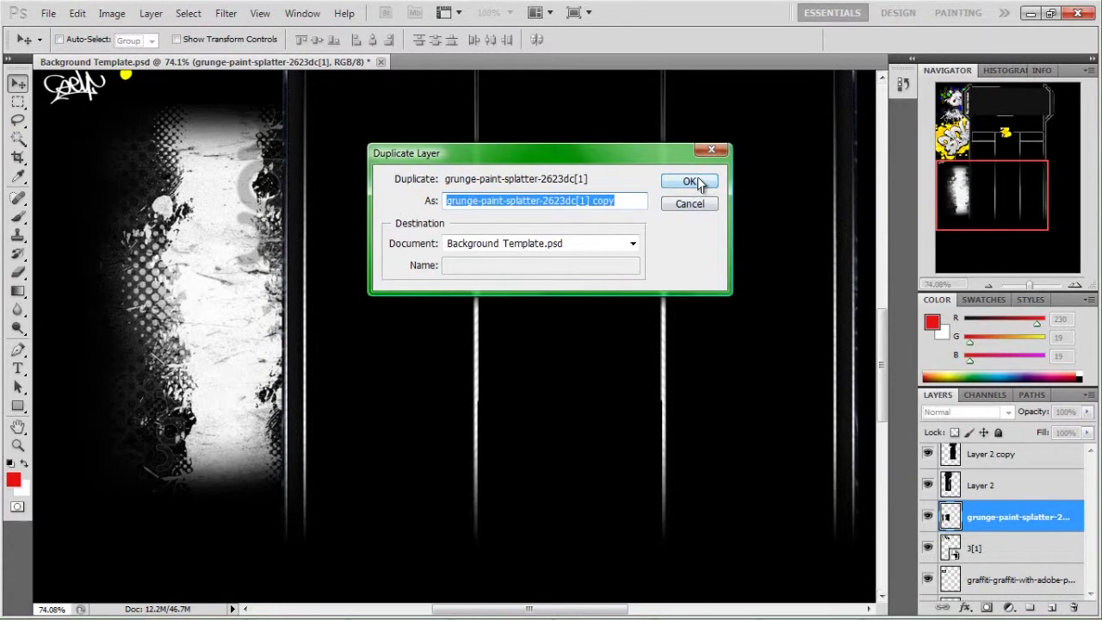
left_click(692, 181)
left_click_drag(244, 309, 244, 241)
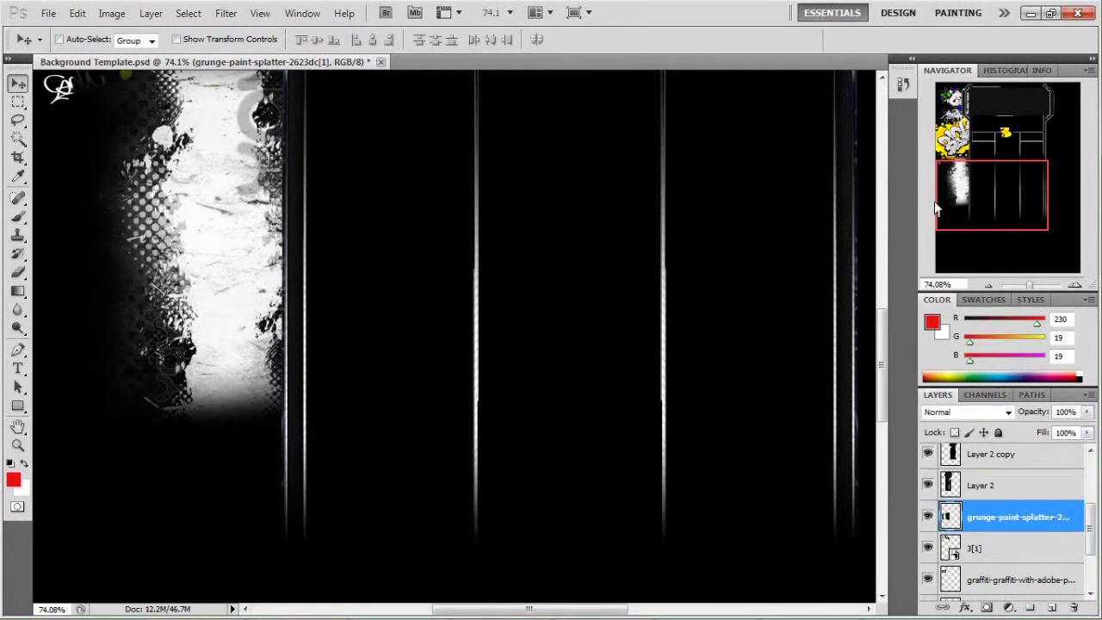
left_click(983, 169)
right_click(1021, 512)
left_click(852, 184)
left_click(701, 179)
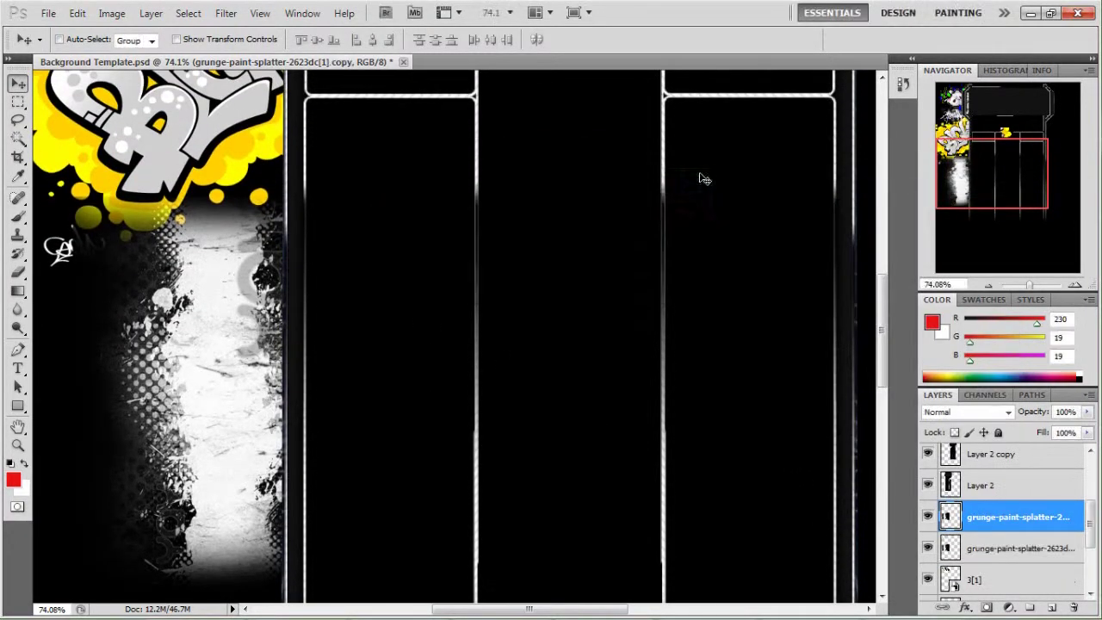
left_click_drag(238, 342, 238, 153)
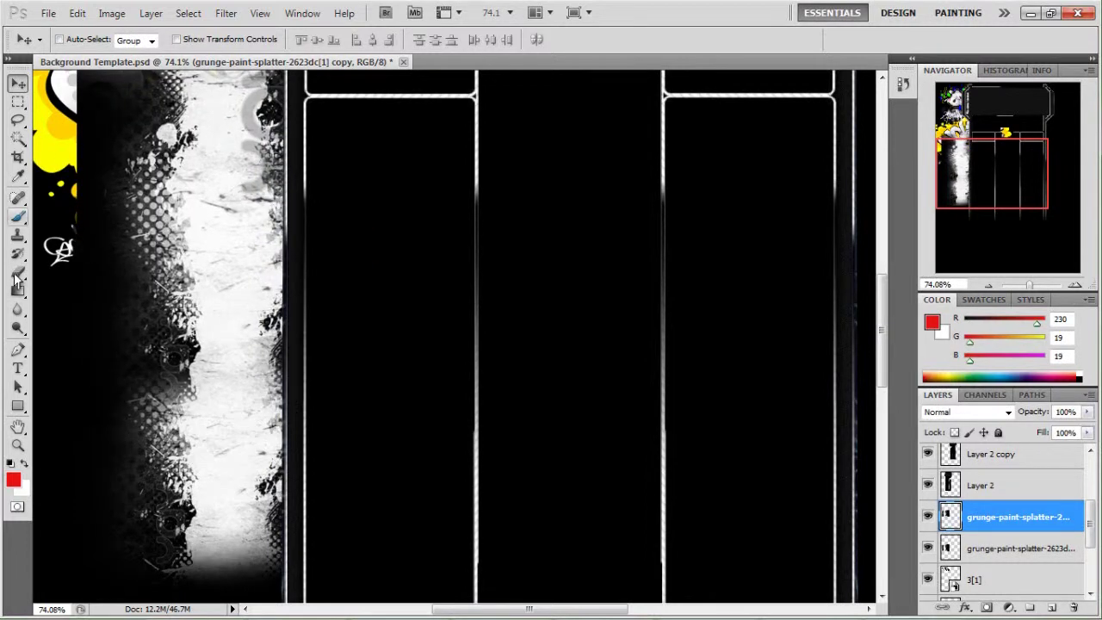
Erase the copy's top edge so the yellow graffiti shows through.
key("e")
left_click_drag(112, 345, 173, 129)
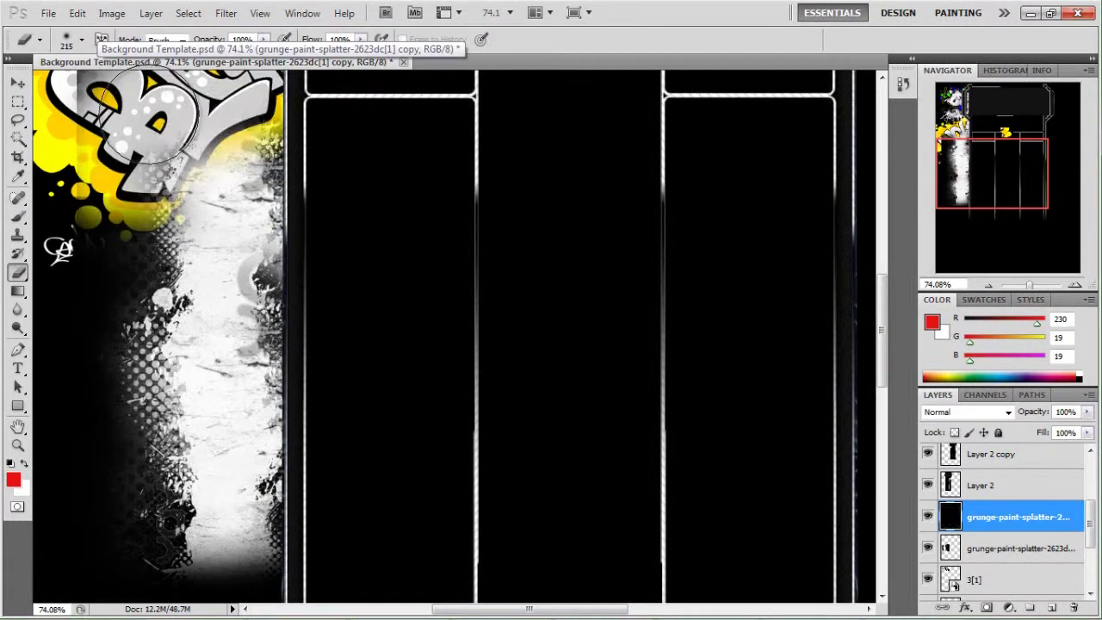
left_click_drag(964, 188, 964, 166)
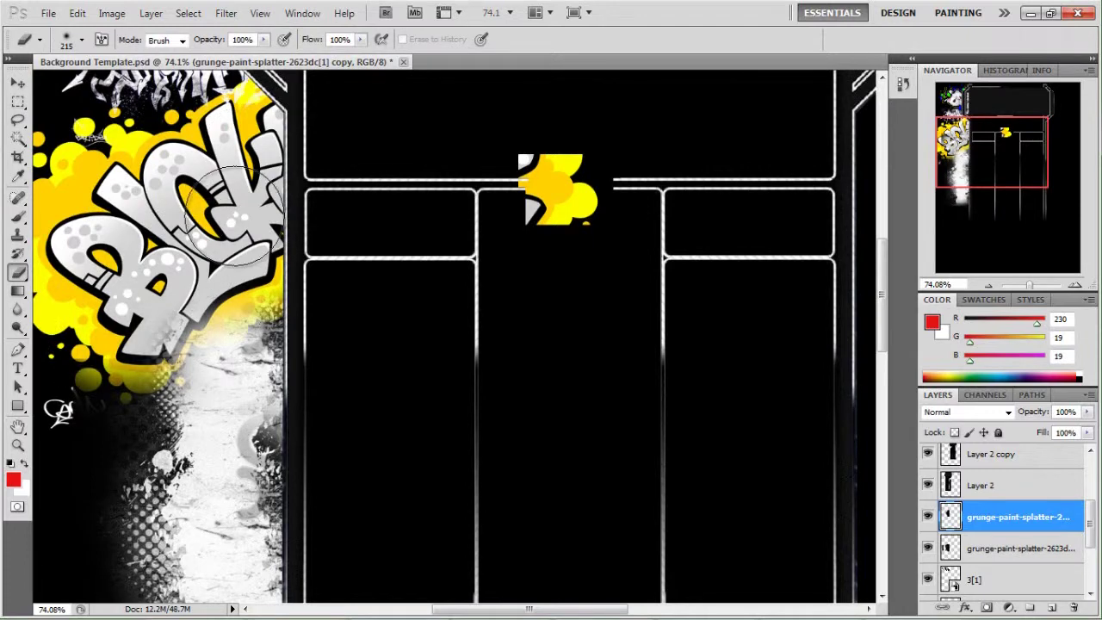
left_click(19, 84)
scroll(866, 473, "down", 5)
Place the graffiti-creator image, shrink it to about 76% and move it down the left border.
left_click(781, 610)
left_click(781, 610)
left_click(843, 609)
left_click_drag(700, 307, 374, 328)
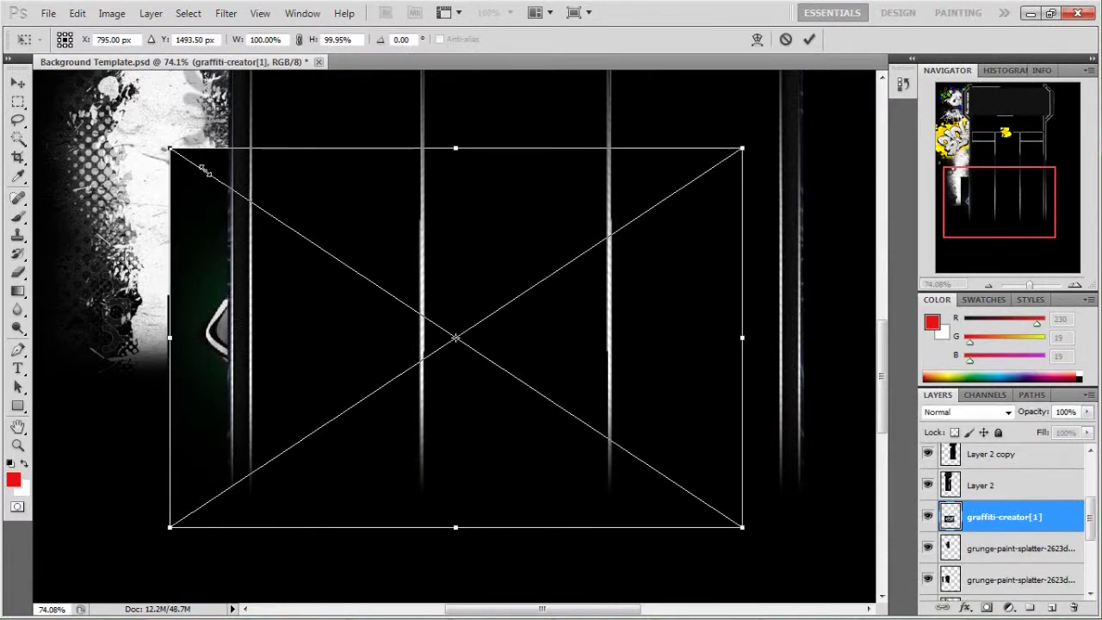
left_click_drag(295, 232, 295, 236)
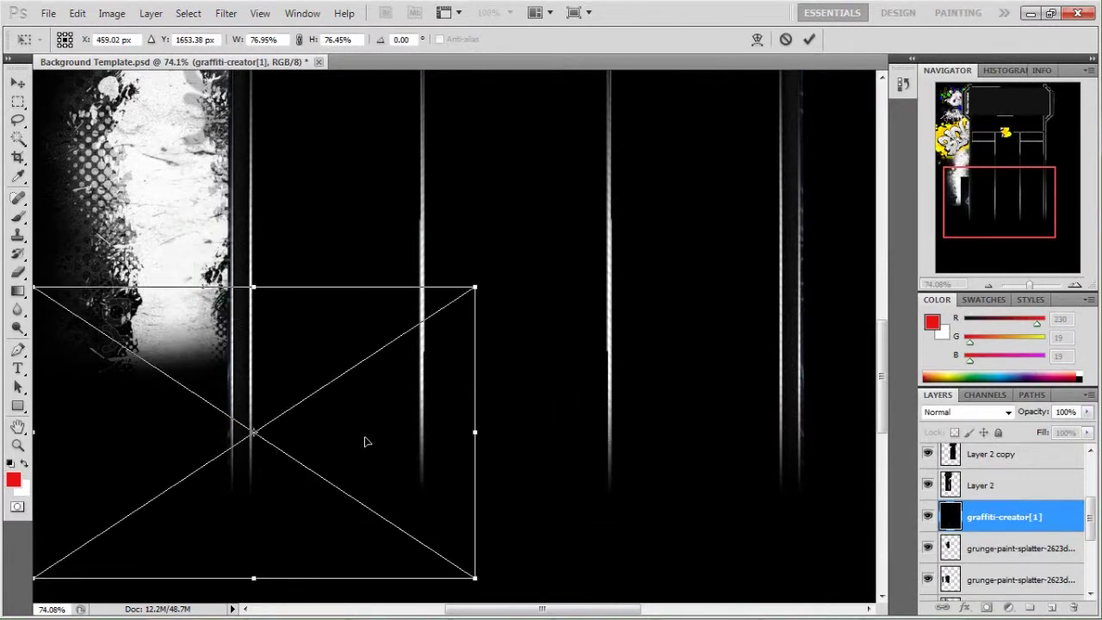
scroll(640, 250, "down", 5)
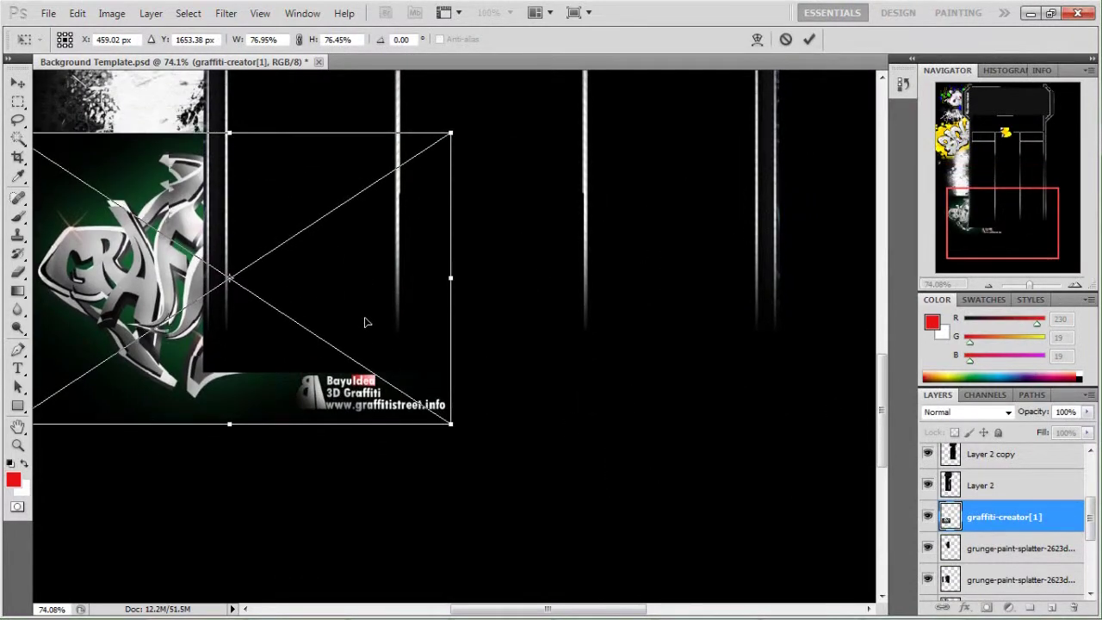
left_click_drag(519, 352, 502, 264)
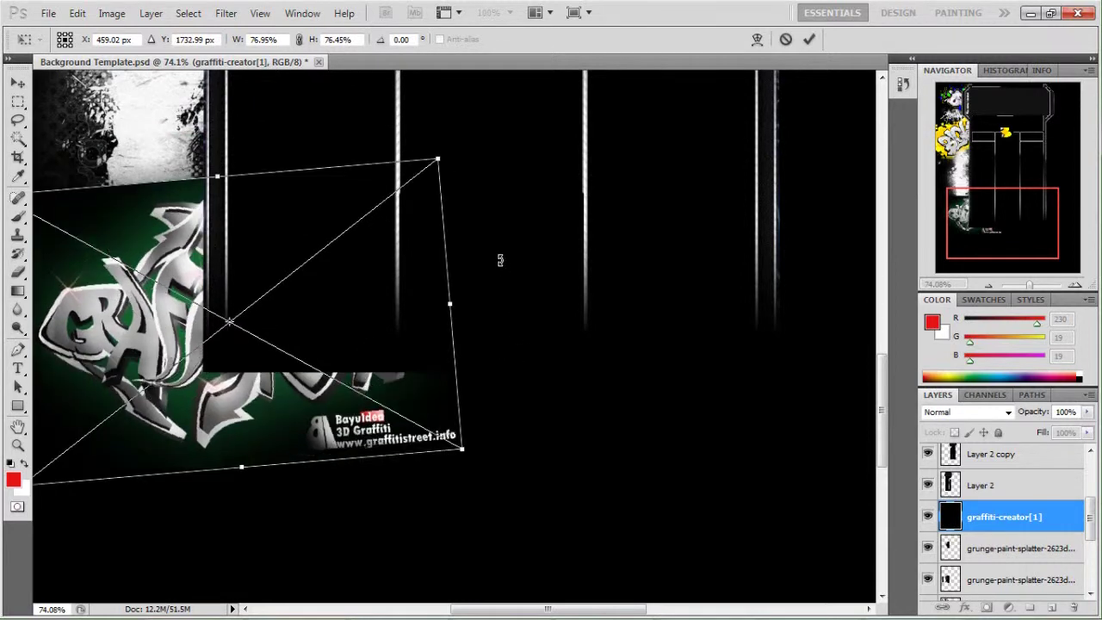
key("ctrl+z")
key("Return")
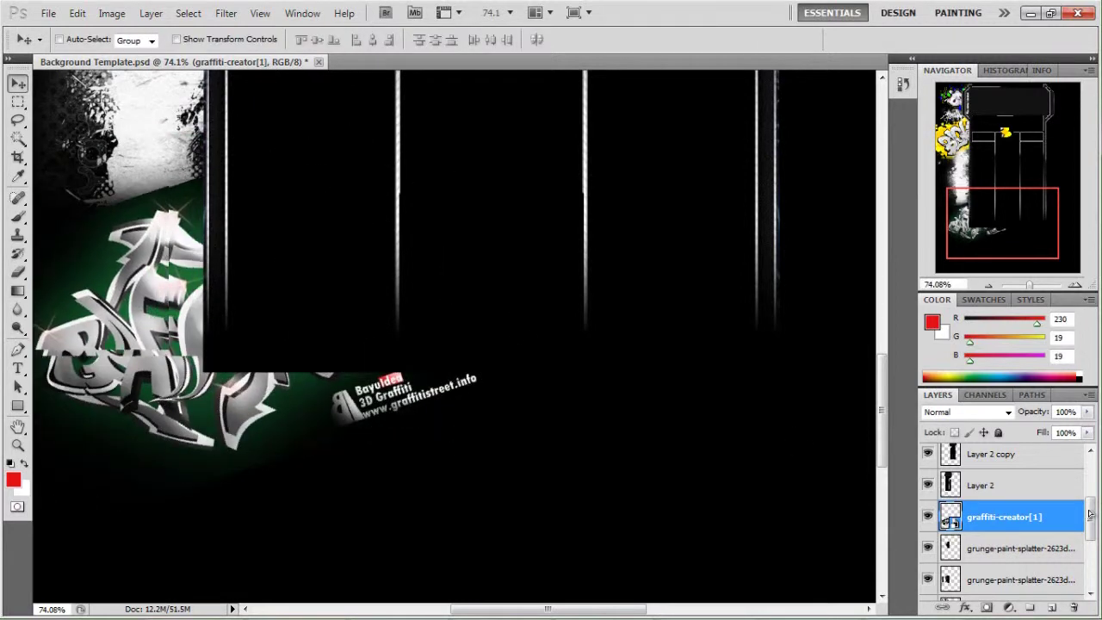
Move Layer 1 above graffiti-creator[1] and rasterize the graffiti-creator[1] layer.
left_click_drag(1089, 514, 1089, 555)
left_click_drag(1015, 571, 1010, 500)
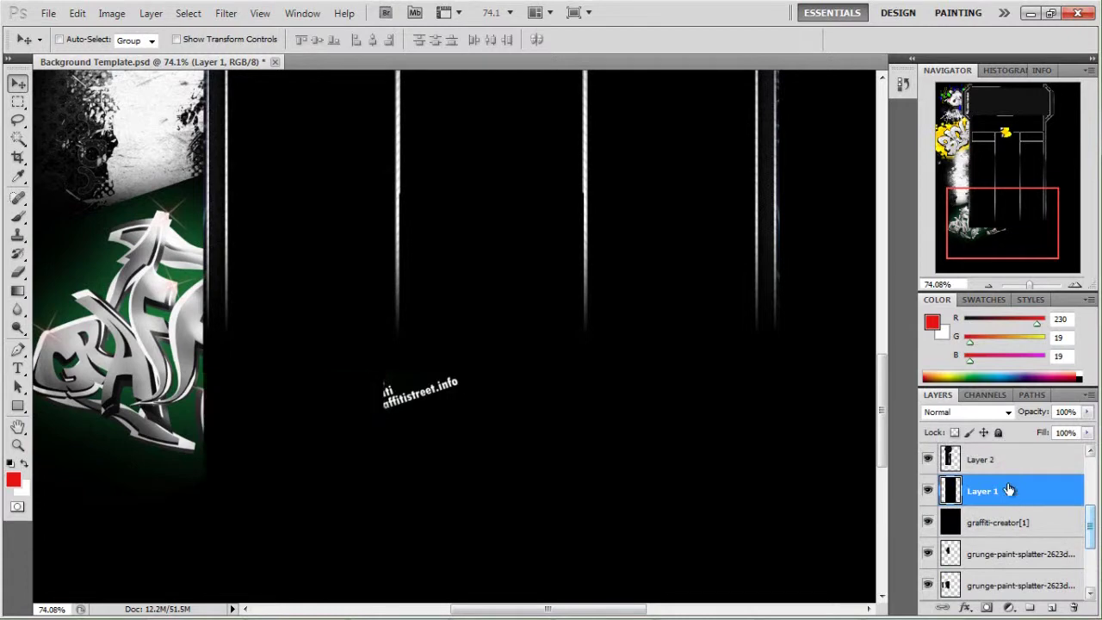
left_click(966, 411)
left_click(938, 140)
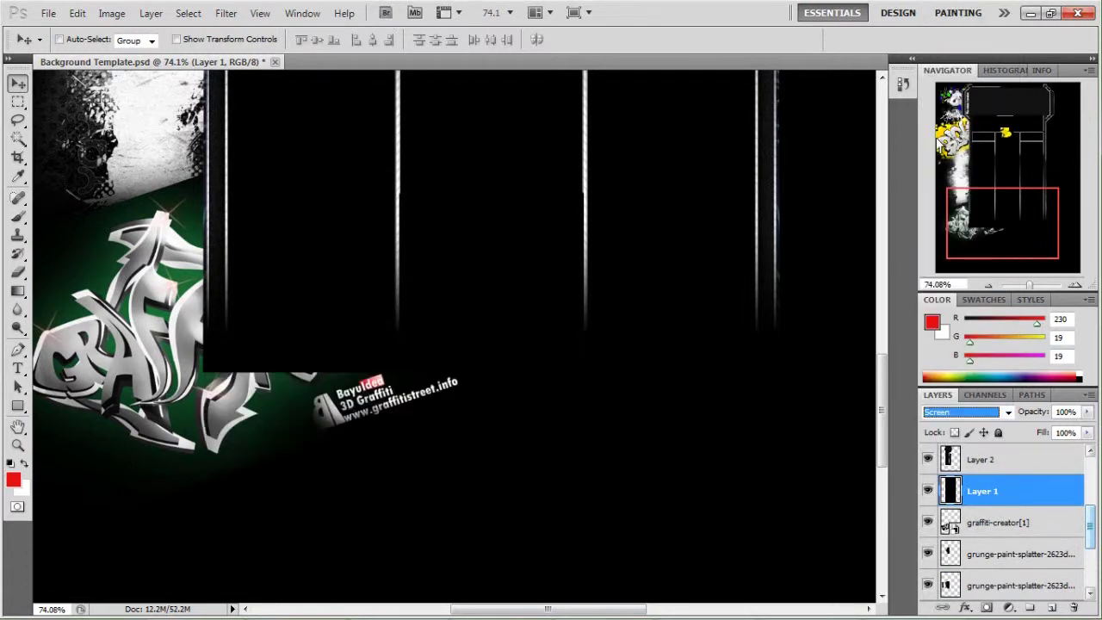
left_click(1007, 413)
left_click(978, 195)
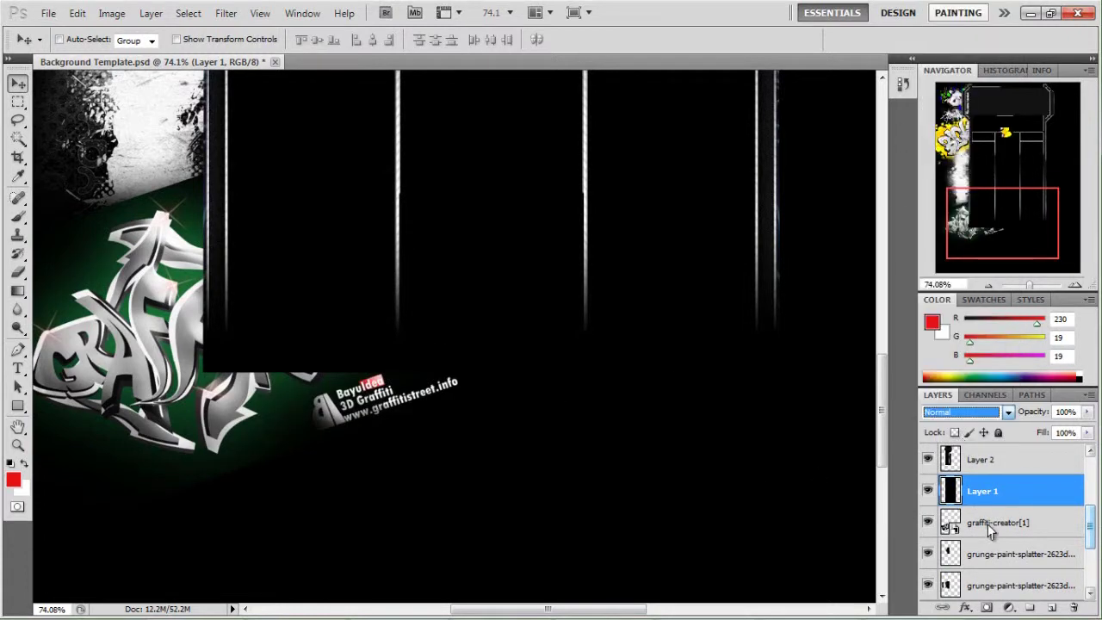
right_click(981, 513)
left_click(844, 268)
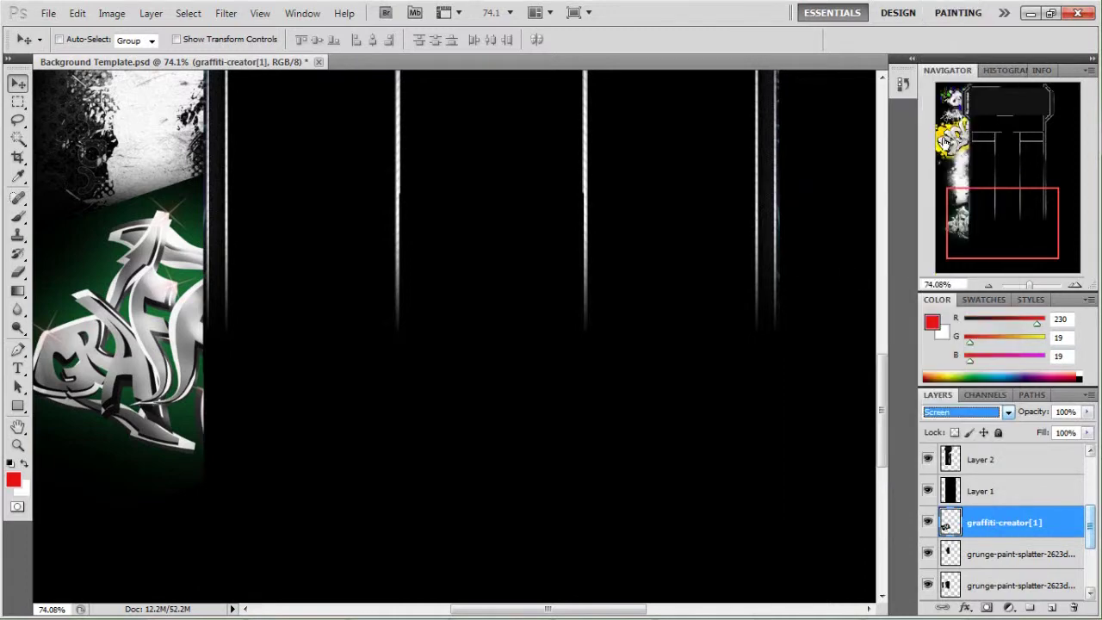
Place the blue graffiti image into the document from the Graffiti folder.
key("e")
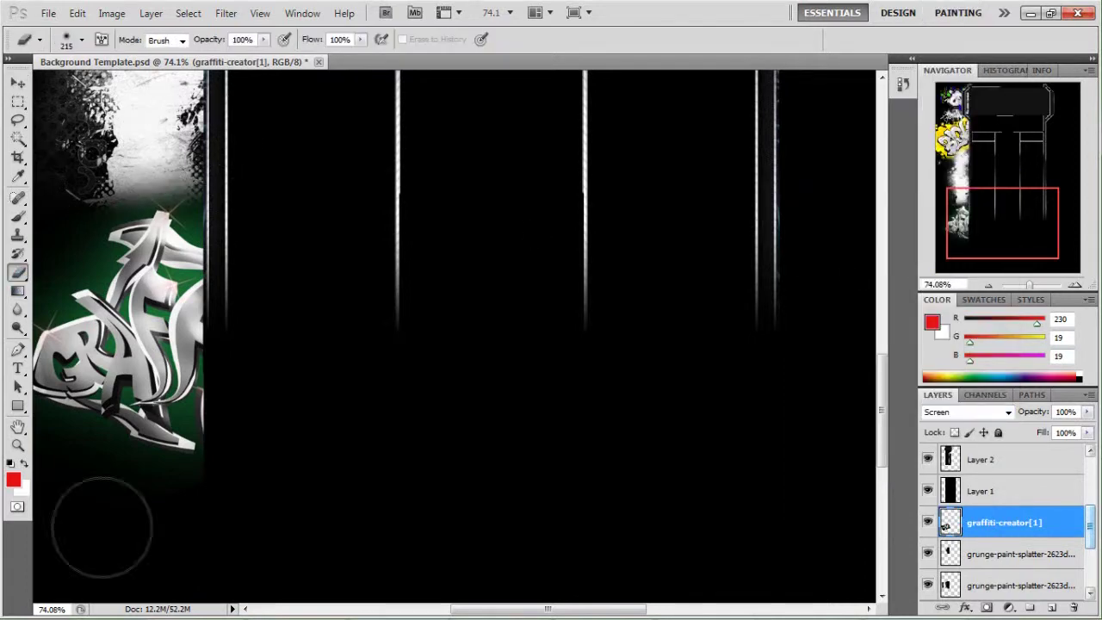
left_click_drag(983, 232, 973, 220)
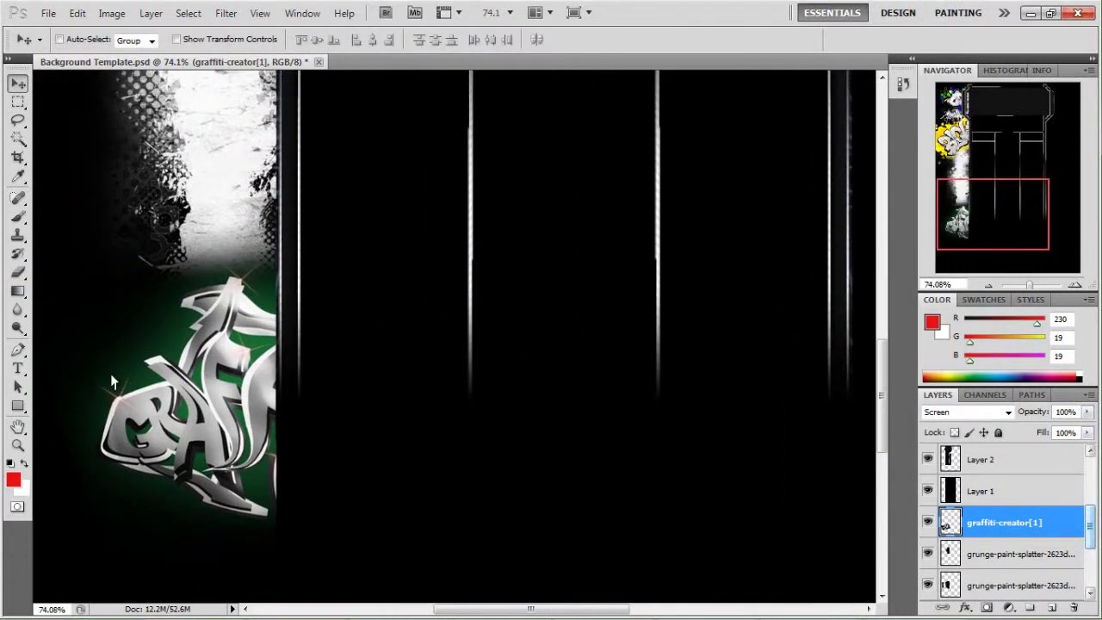
key("e")
left_click_drag(1005, 264, 1014, 287)
left_click(706, 608)
left_click_drag(713, 294, 321, 348)
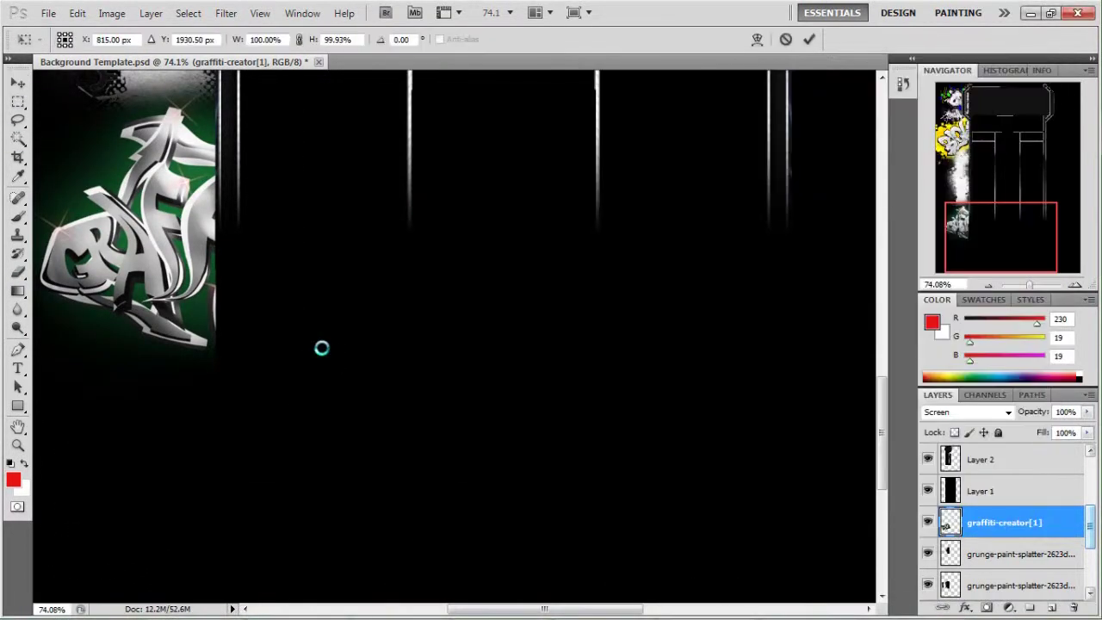
Shrink the blue graffiti, move it into the left border, set Screen and tilt it 2.8°.
left_click_drag(277, 242, 288, 247)
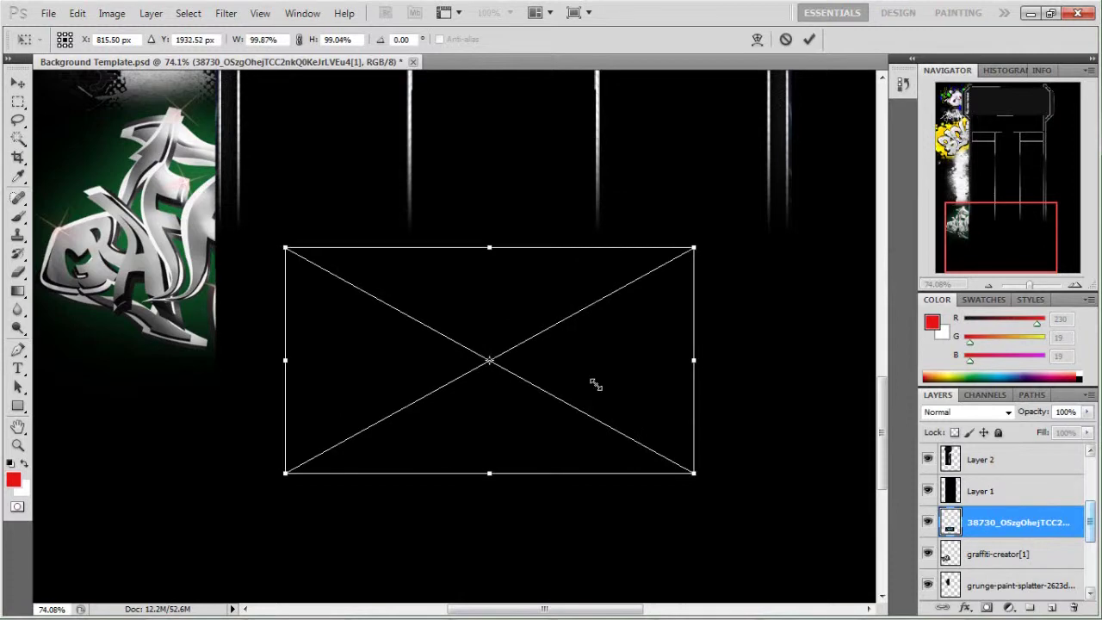
left_click_drag(575, 382, 348, 389)
left_click(964, 411)
left_click(947, 134)
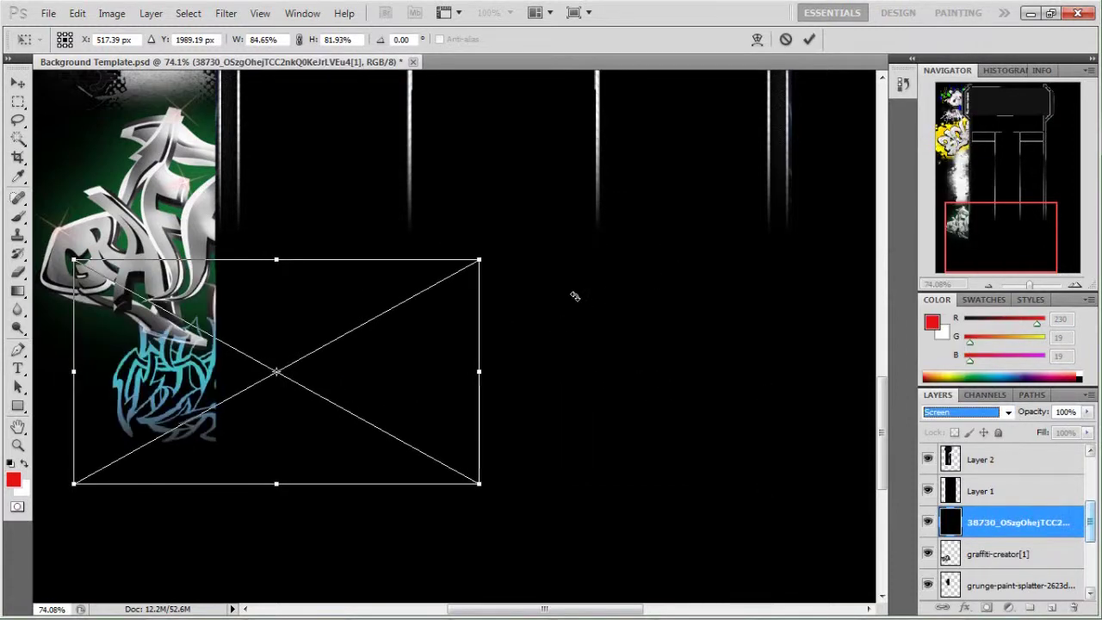
left_click_drag(455, 368, 350, 384)
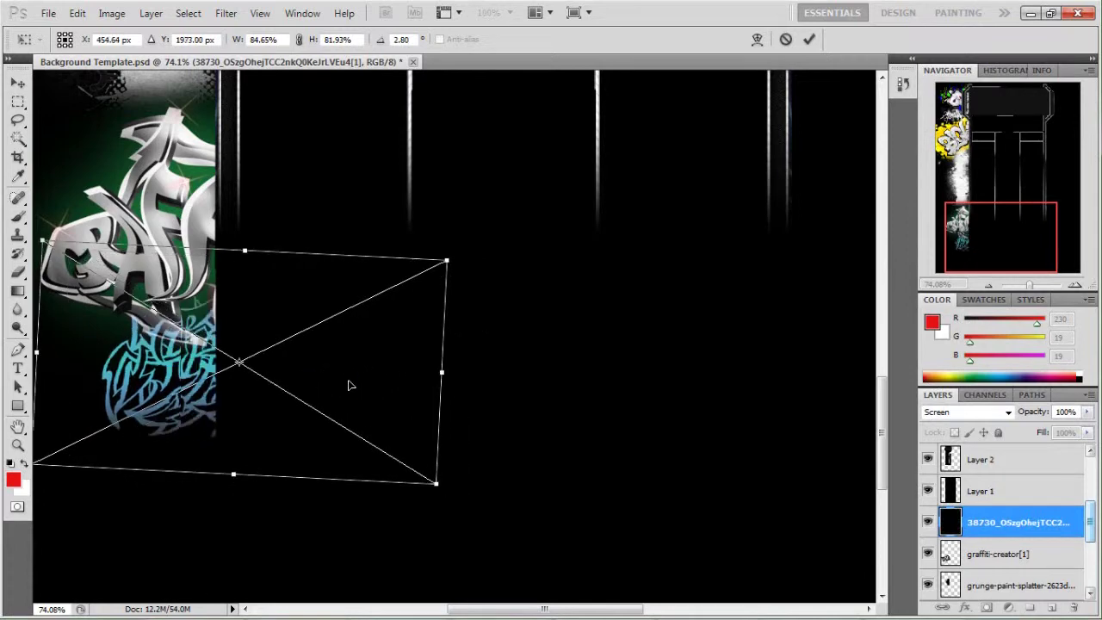
key("Return")
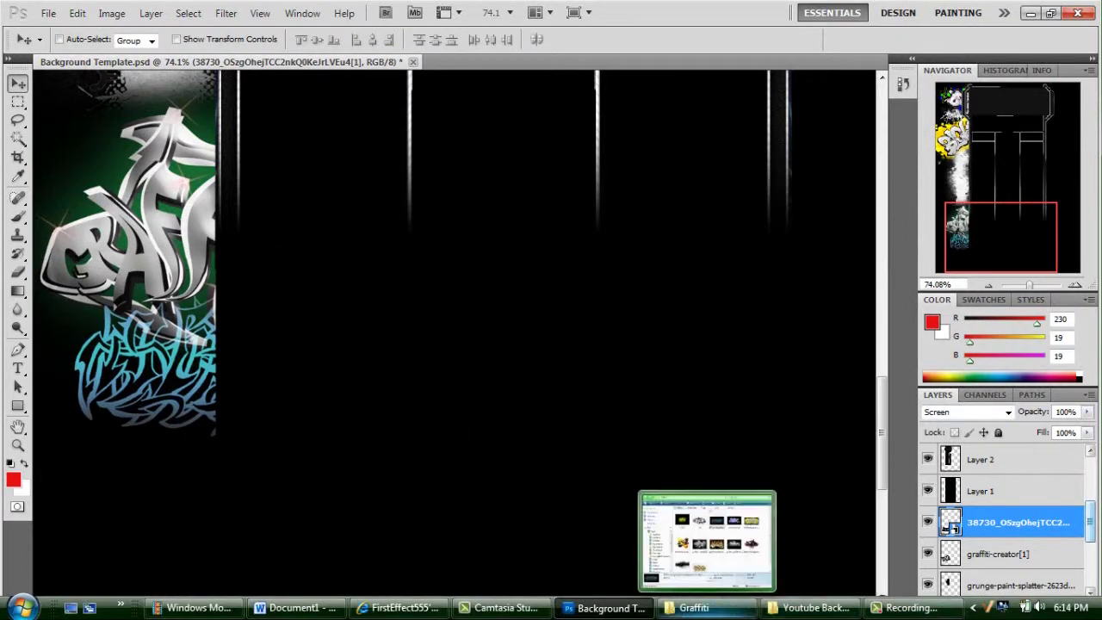
left_click(697, 612)
Place the orange graffiti, enlarge it, rotate it about -17° and set Screen blending.
left_click_drag(780, 340, 307, 406)
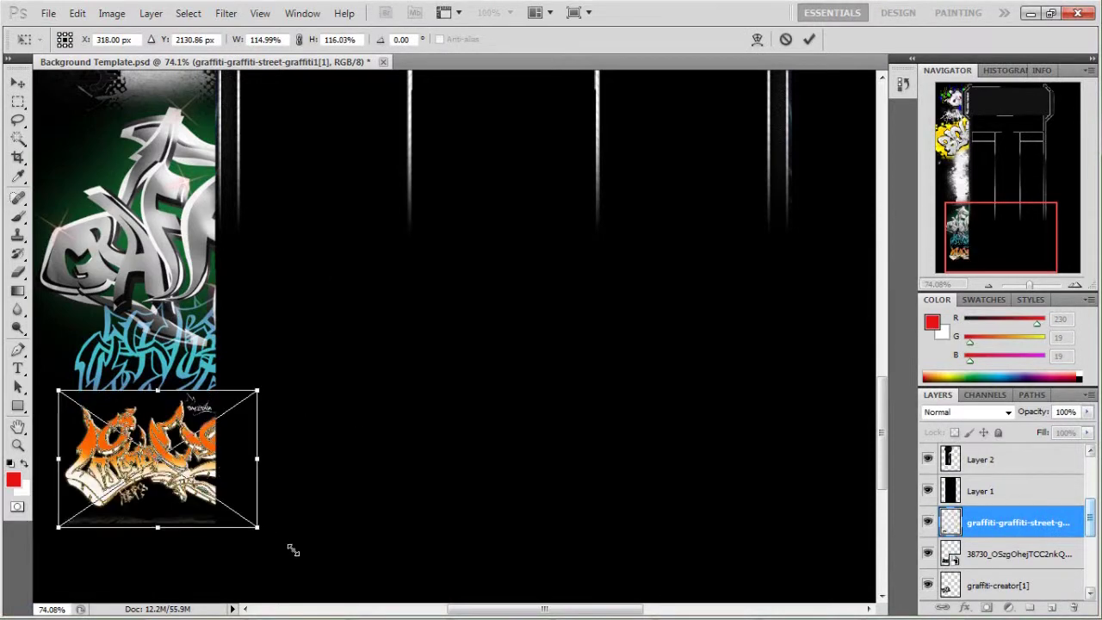
left_click_drag(299, 557, 302, 573)
left_click_drag(347, 433, 339, 413)
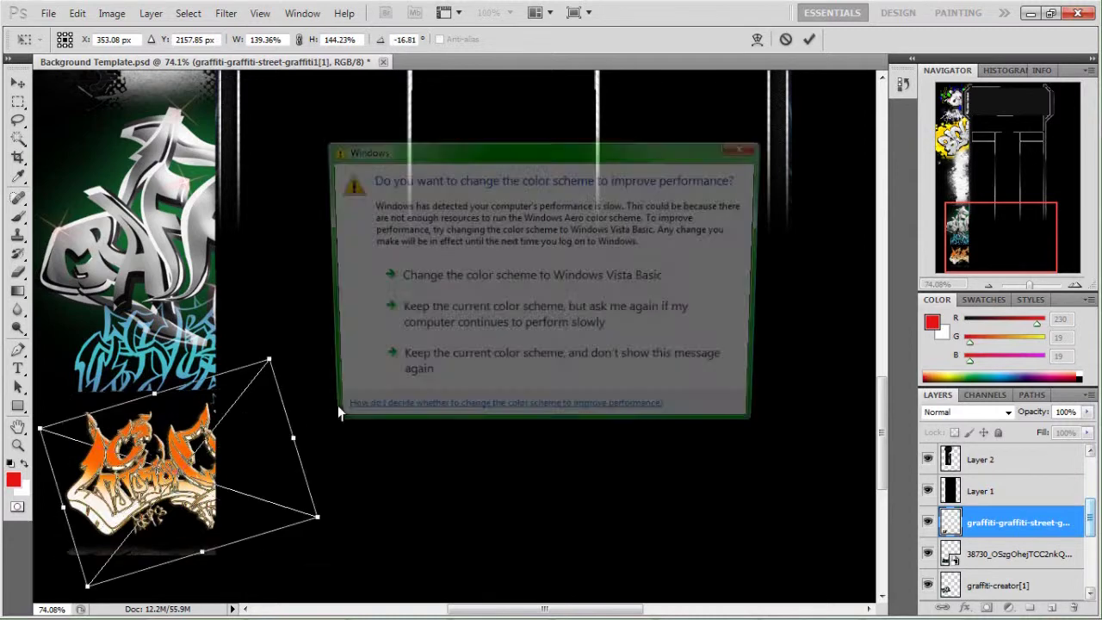
left_click(745, 147)
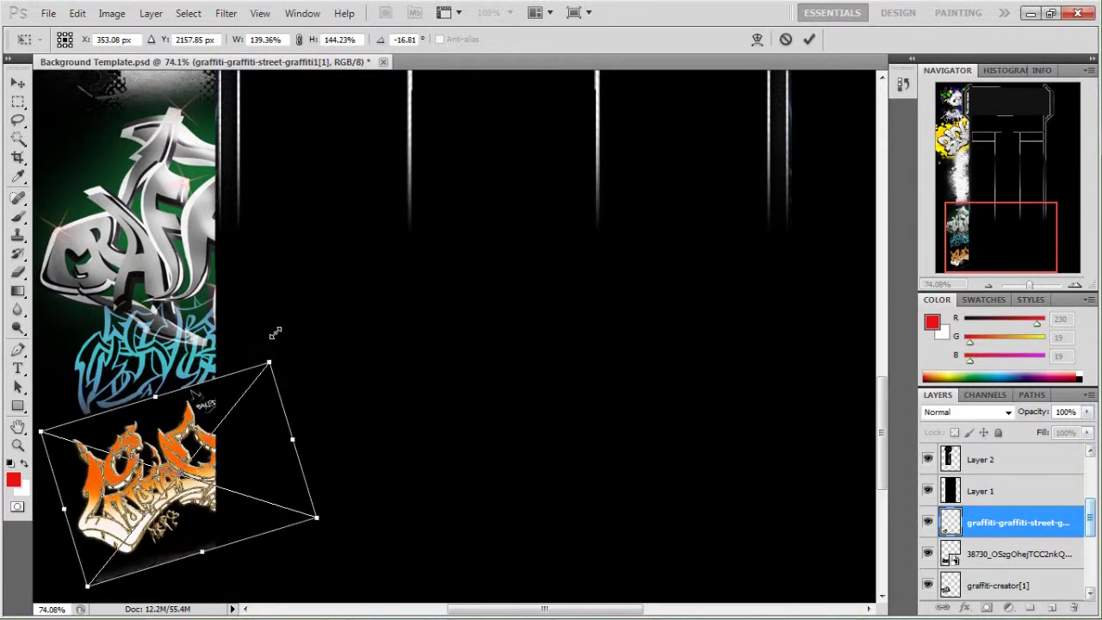
left_click(1007, 412)
left_click(938, 339)
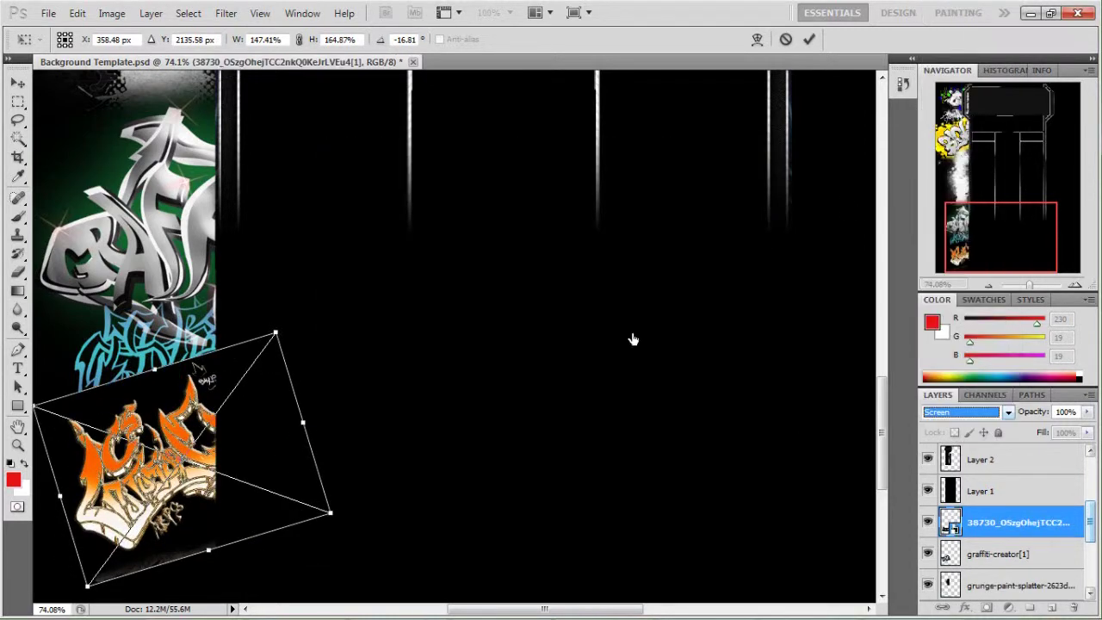
key("Return")
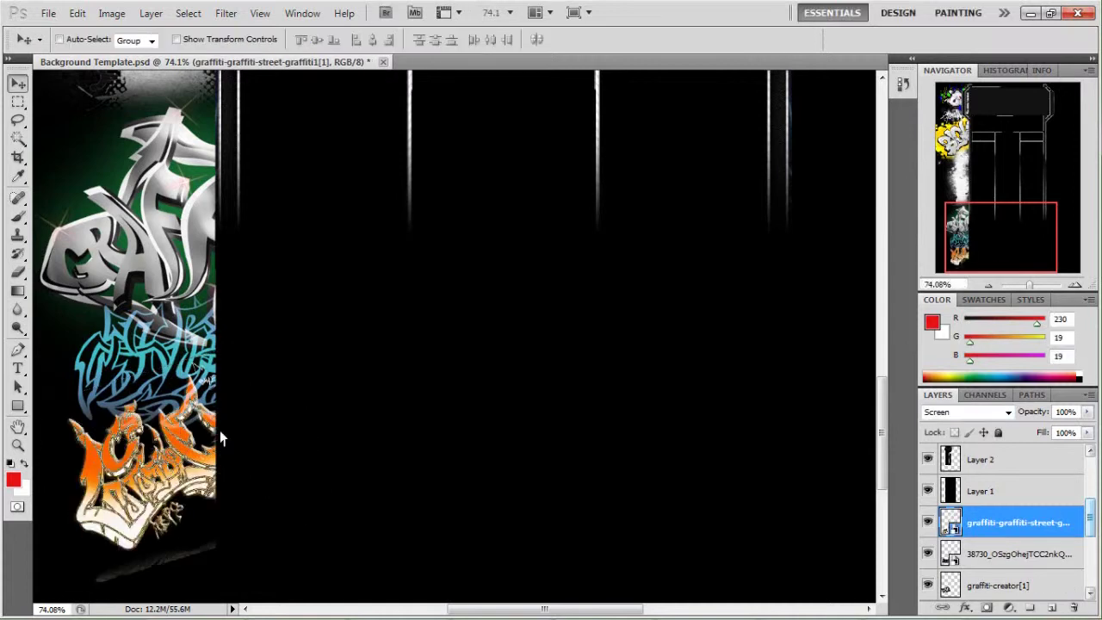
Rasterize the orange graffiti layer, set the eraser to 44 px, and pick Graffiti-Wallpaper.
right_click(1016, 523)
left_click(990, 201)
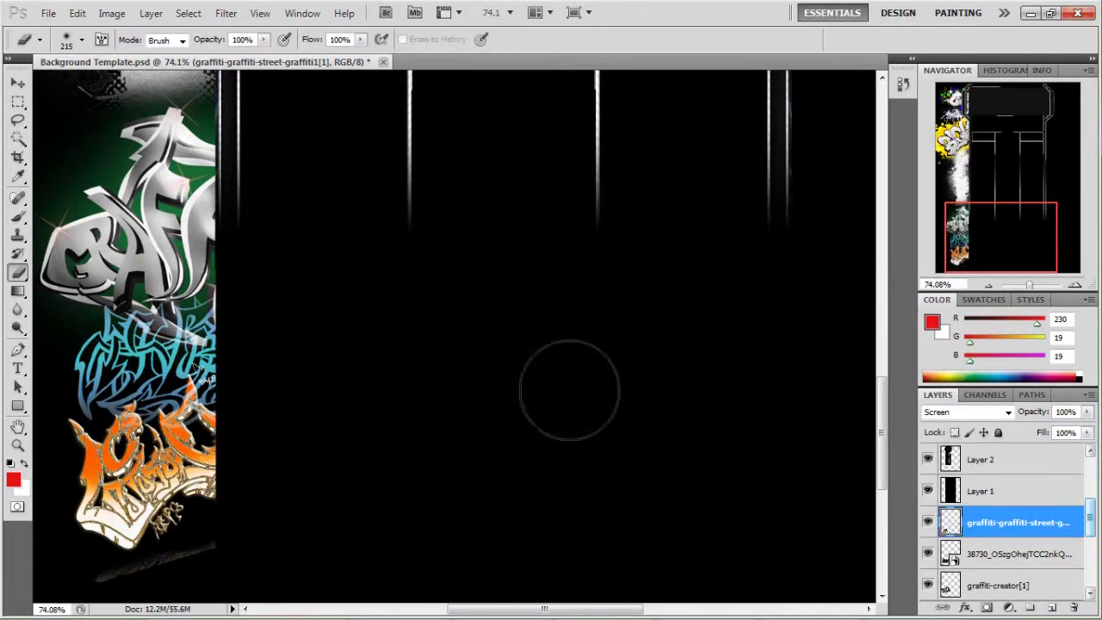
scroll(508, 370, "left", 3)
left_click(82, 40)
key("Return")
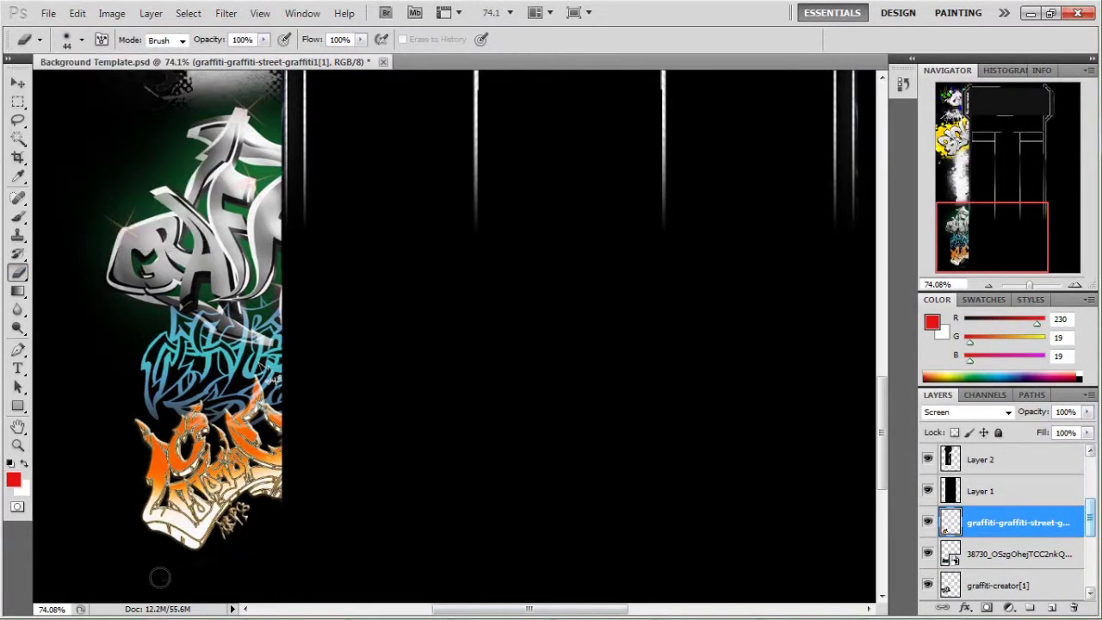
left_click_drag(984, 251, 1024, 121)
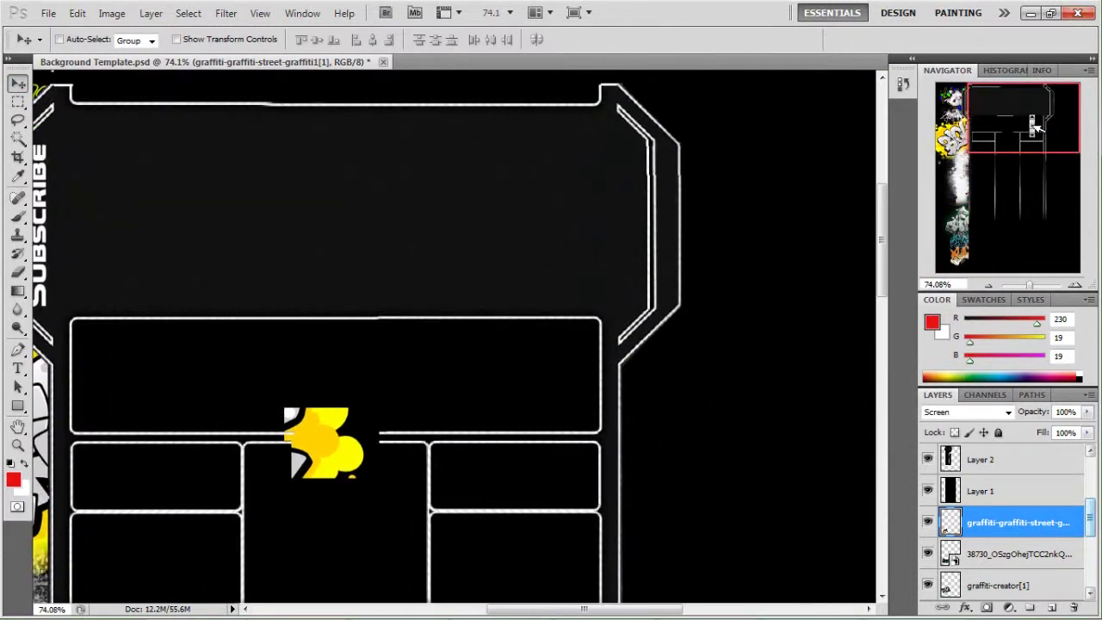
left_click(710, 607)
left_click(962, 297)
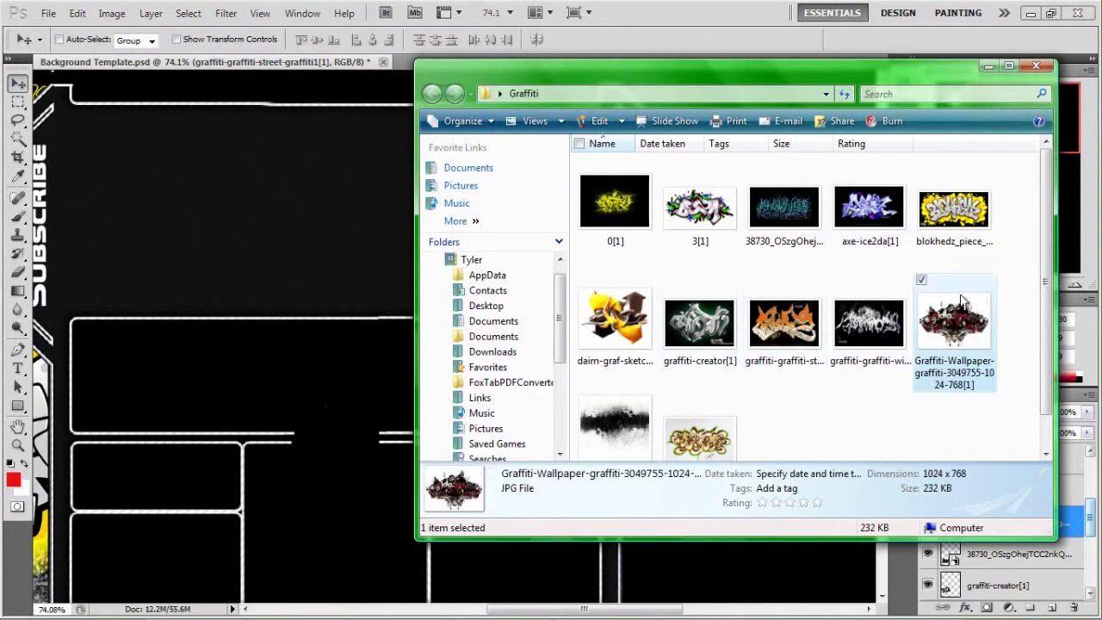
Place the sweethoney graffiti, shrink it to about half and tilt it about -17° into the top-right corner.
left_click(807, 611)
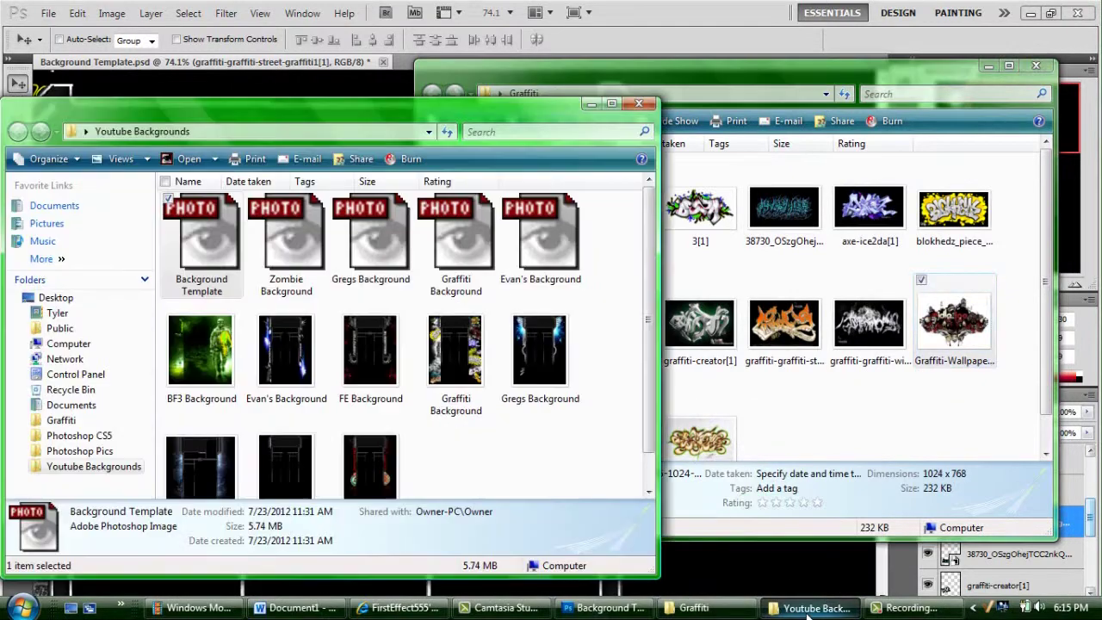
left_click(807, 613)
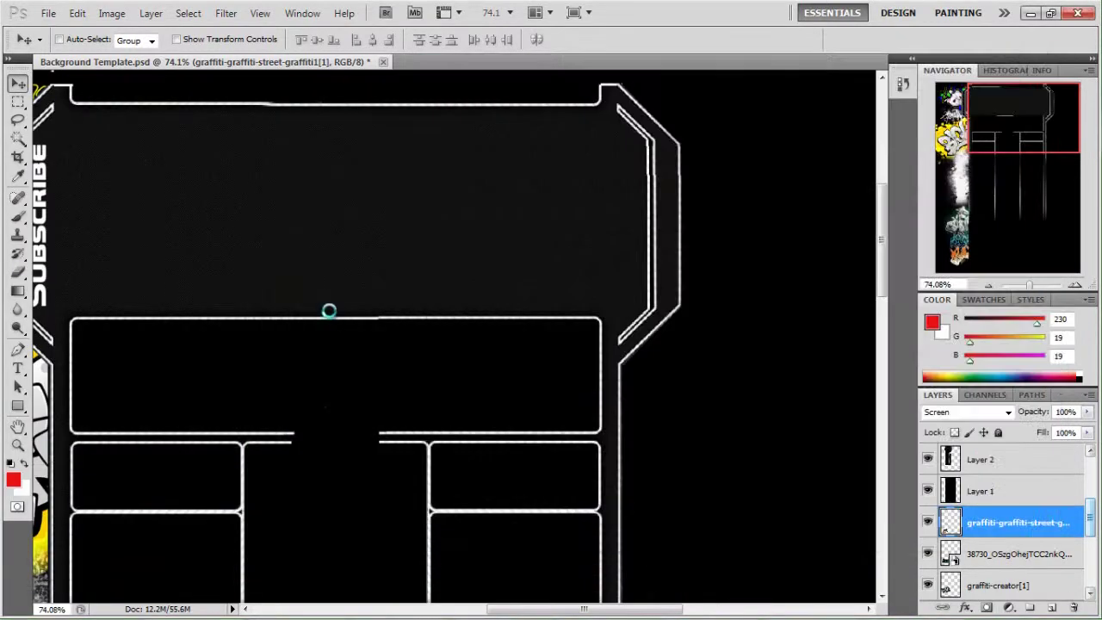
left_click_drag(710, 443, 328, 309)
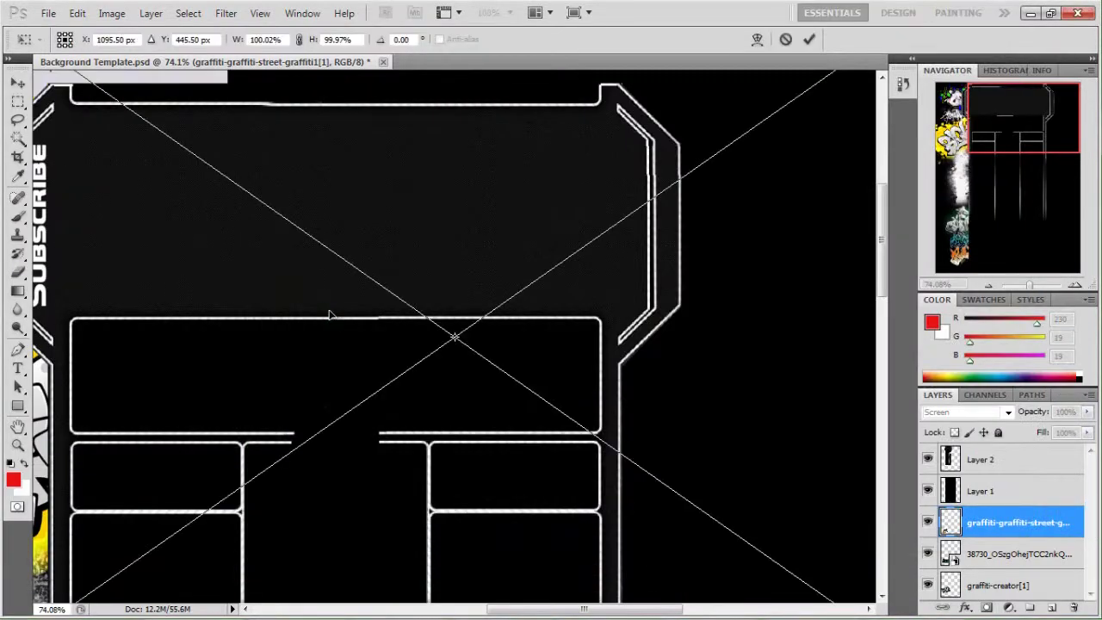
left_click_drag(1043, 286, 1028, 286)
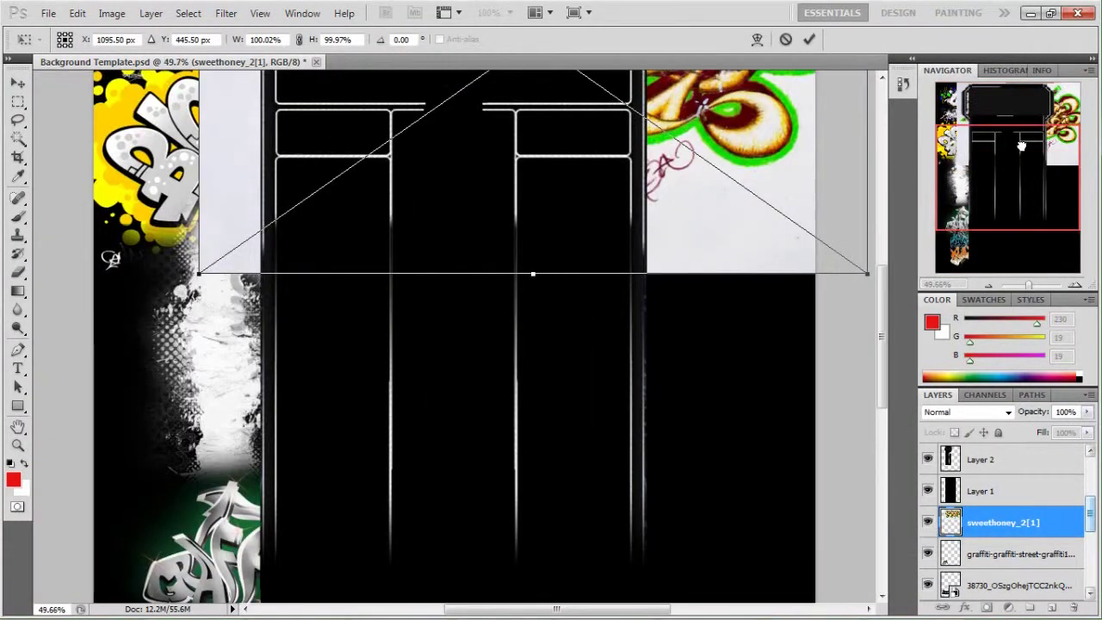
scroll(435, 140, "down", 2)
mouse_move(155, 481)
left_mouse_down()
mouse_move(490, 255)
mouse_move(465, 318)
left_mouse_up()
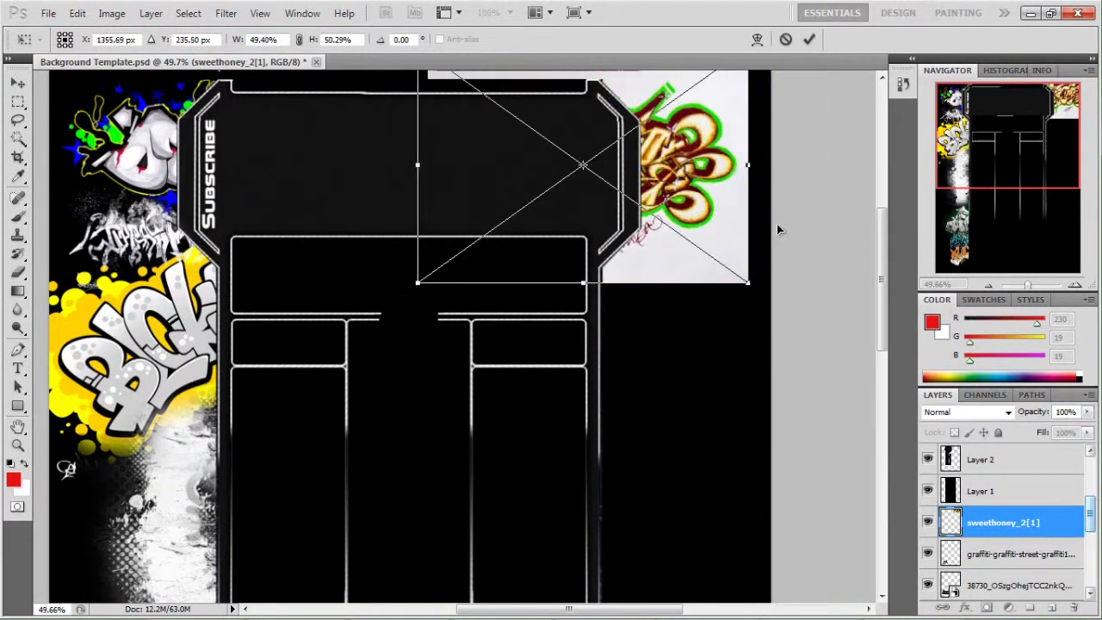
left_click_drag(777, 226, 788, 168)
left_click_drag(588, 202, 610, 197)
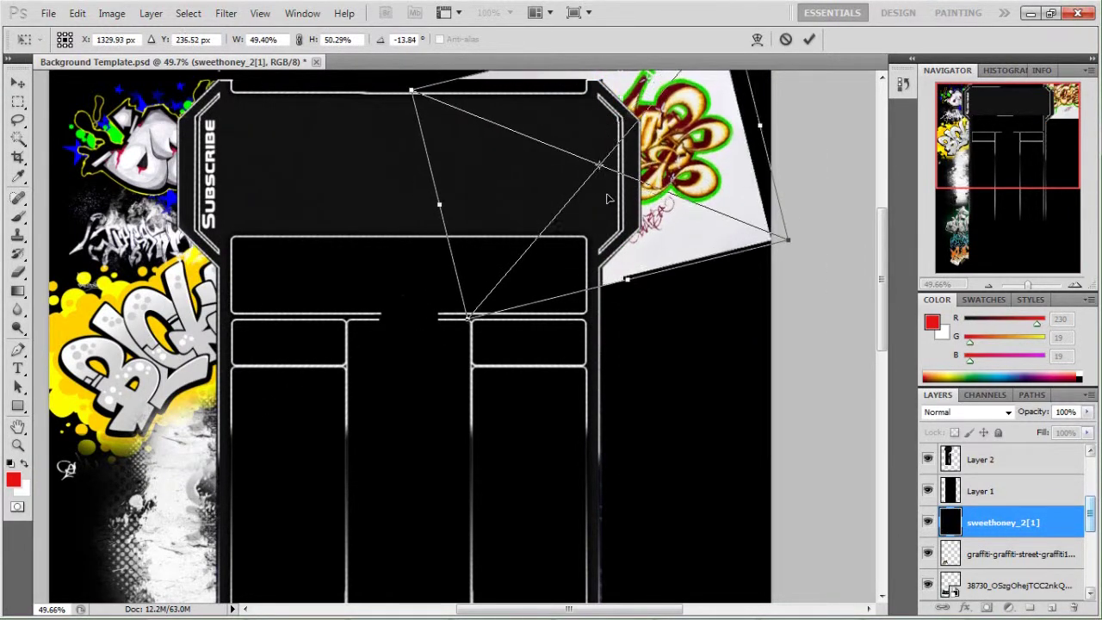
Select the sweethoney graffiti's white background and rasterize the layer.
left_click(967, 411)
left_click(937, 136)
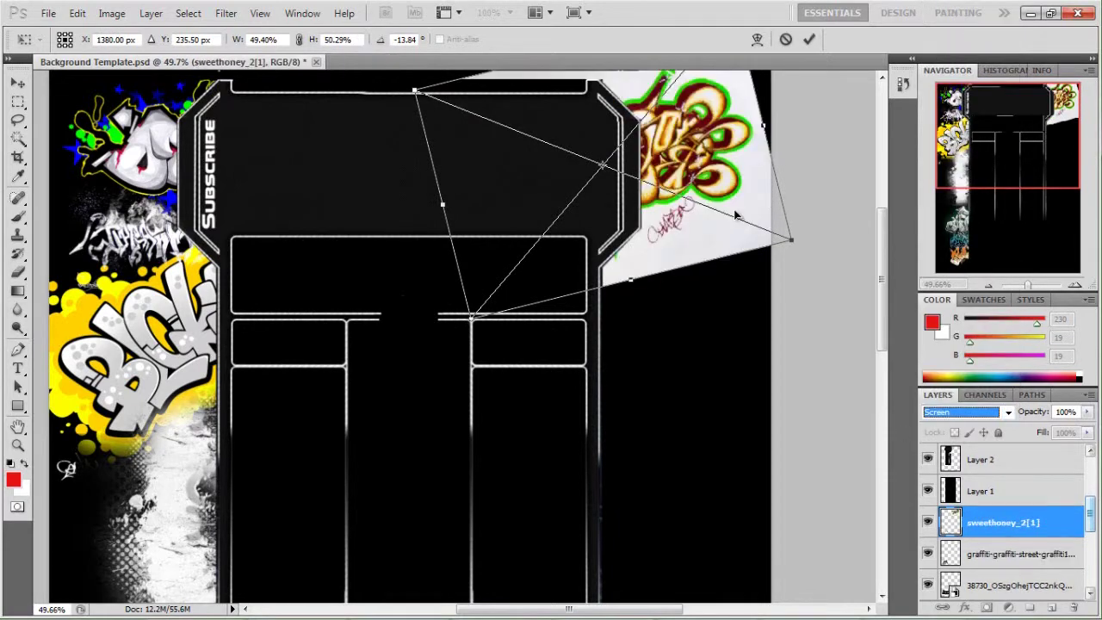
left_click(1009, 412)
left_click(694, 161)
key("Delete")
left_click(570, 239)
right_click(1003, 522)
left_click(696, 214)
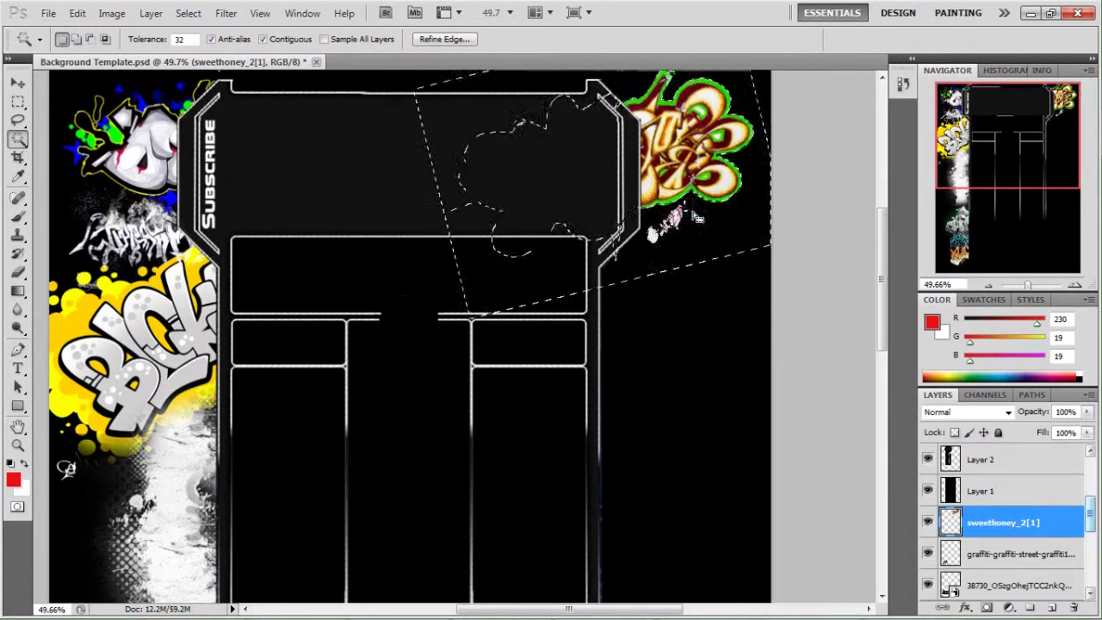
Delete the white background, deselect, and place another graffiti image onto the canvas.
key("Delete")
key("ctrl+d")
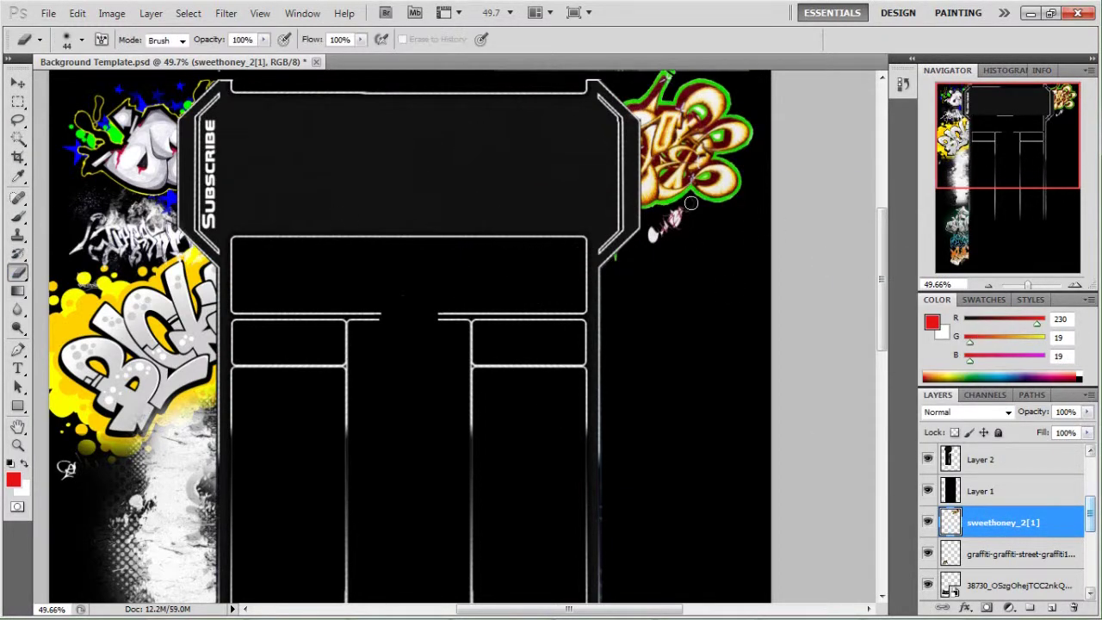
key("ctrl+alt+z")
key("ctrl+alt+z")
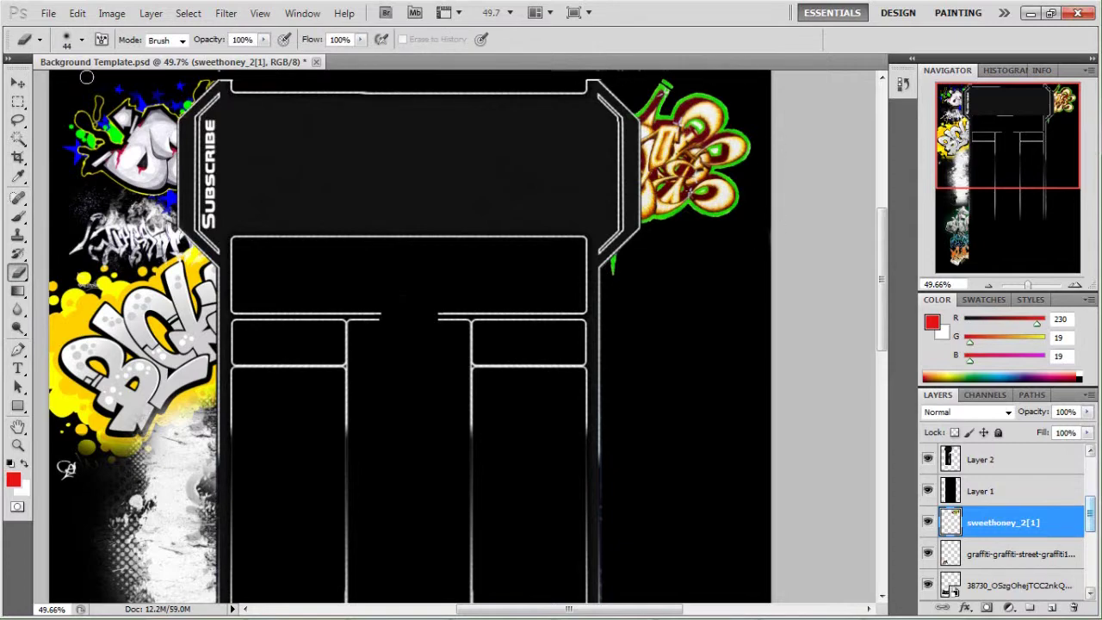
left_click(738, 605)
mouse_move(1013, 307)
left_mouse_down()
mouse_move(406, 275)
mouse_move(544, 238)
left_mouse_up()
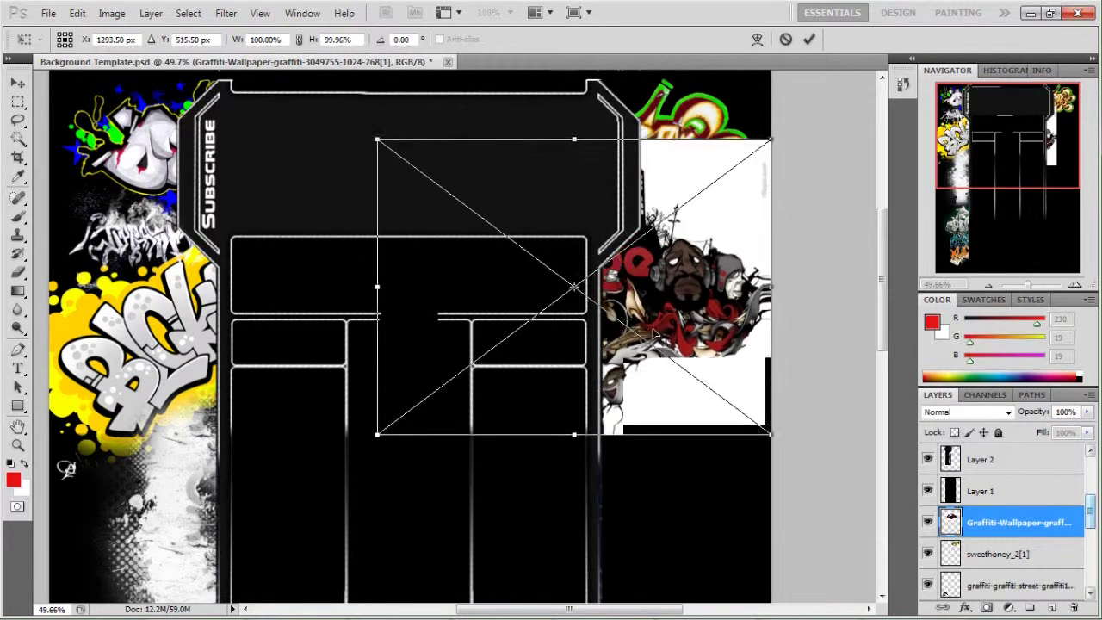
Commit the Graffiti-Wallpaper character, rasterize it, and delete its white background.
key("Return")
key("Delete")
left_click(568, 238)
right_click(1016, 523)
left_click(876, 264)
key("Delete")
key("ctrl+d")
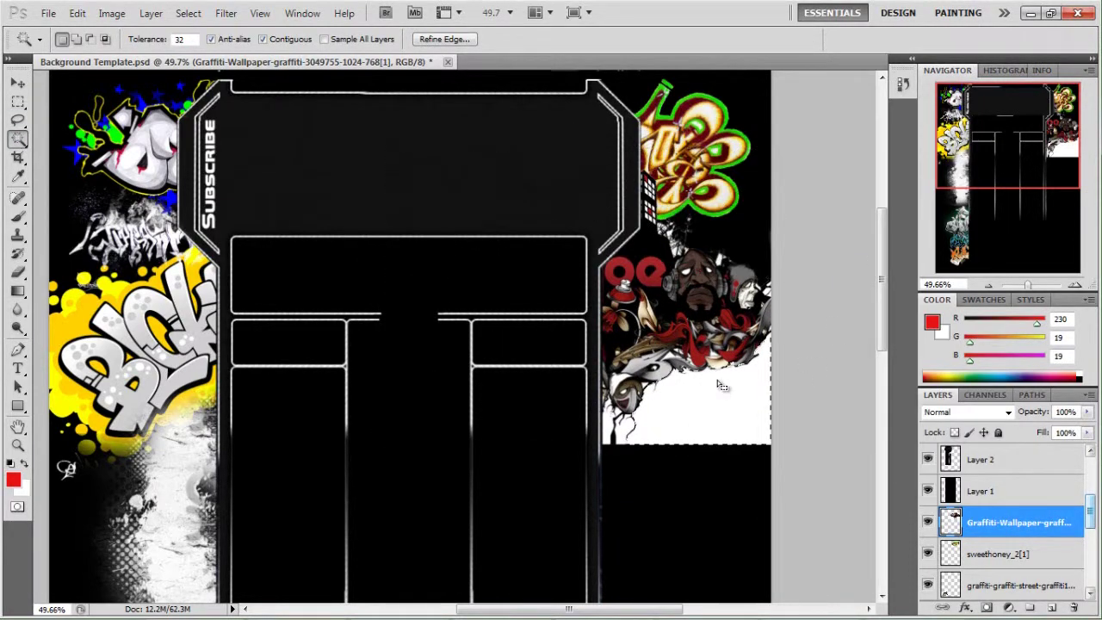
key("Delete")
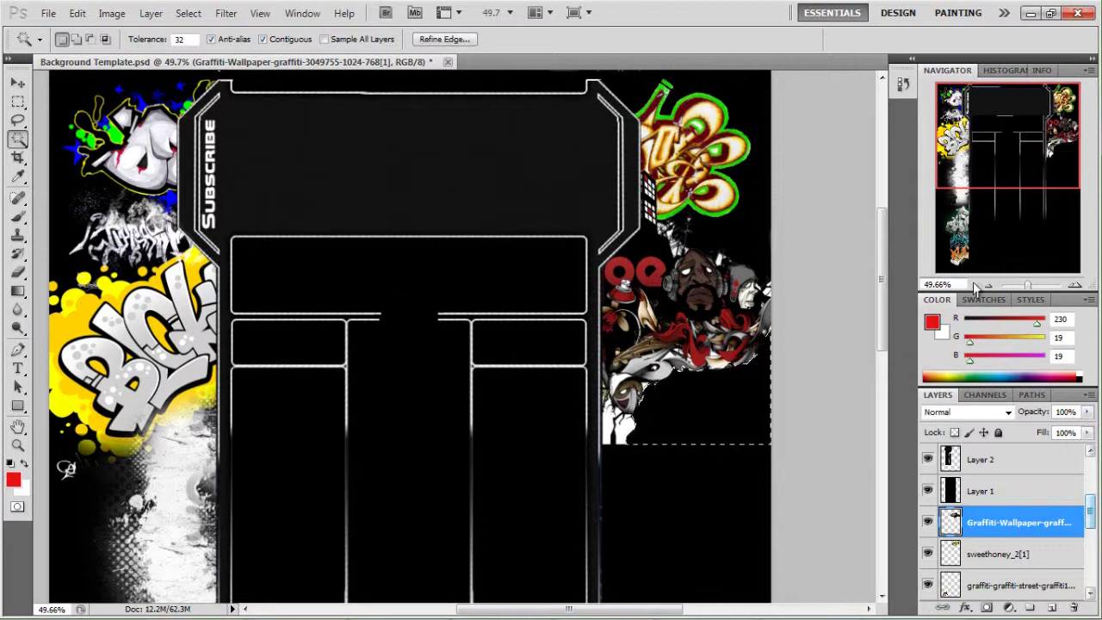
left_click_drag(1027, 284, 1029, 284)
key("ctrl+z")
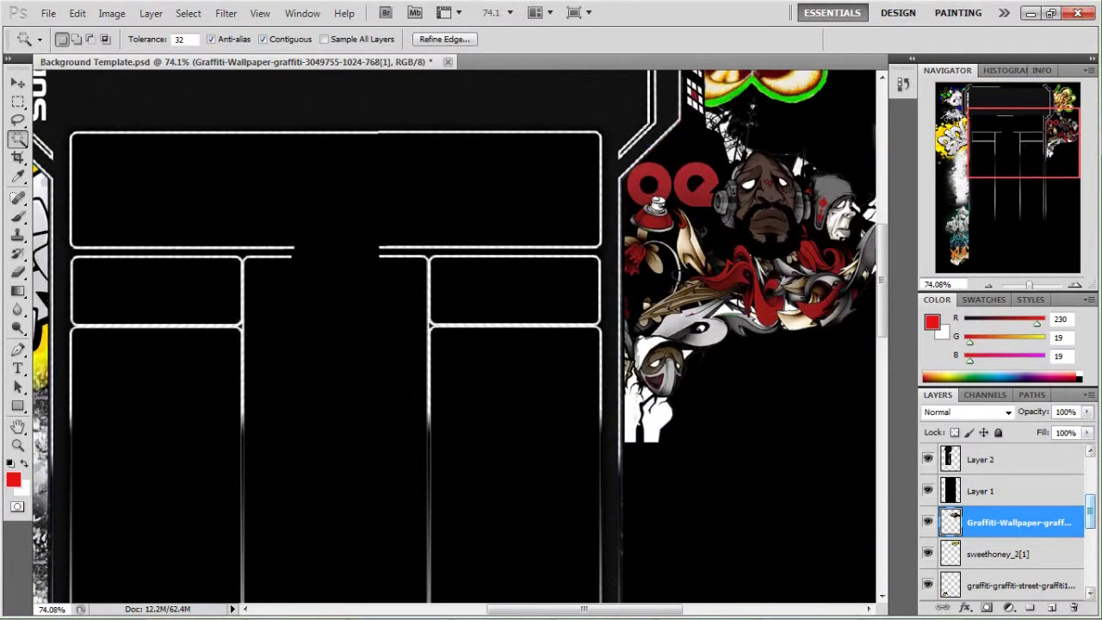
Erase the leftover white remnants around the character with the Eraser.
left_click(17, 272)
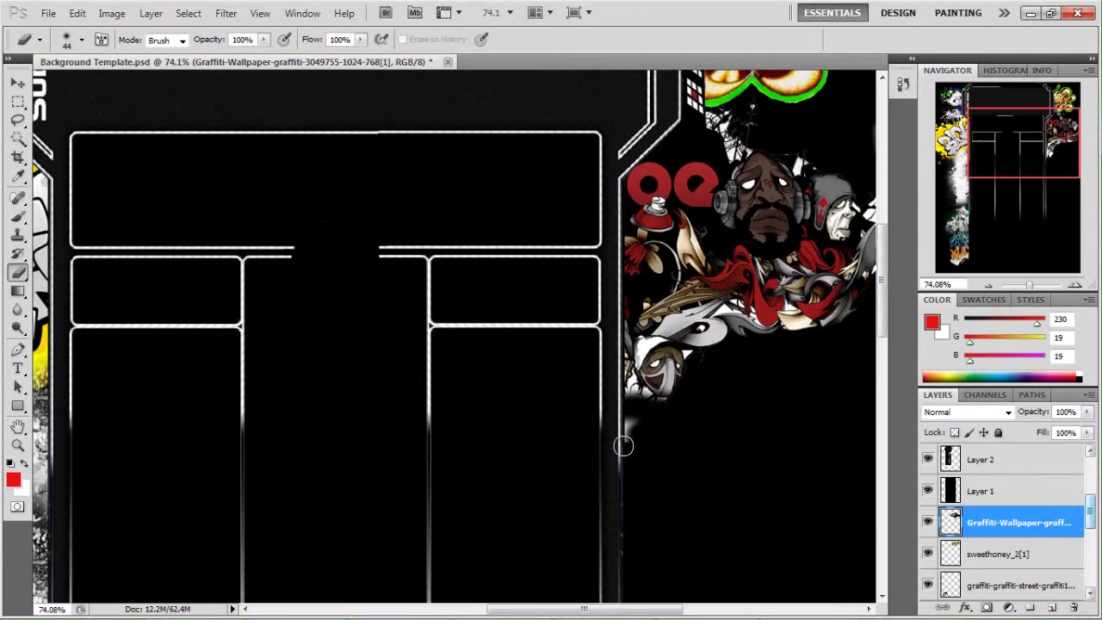
left_click(81, 39)
left_click(635, 393)
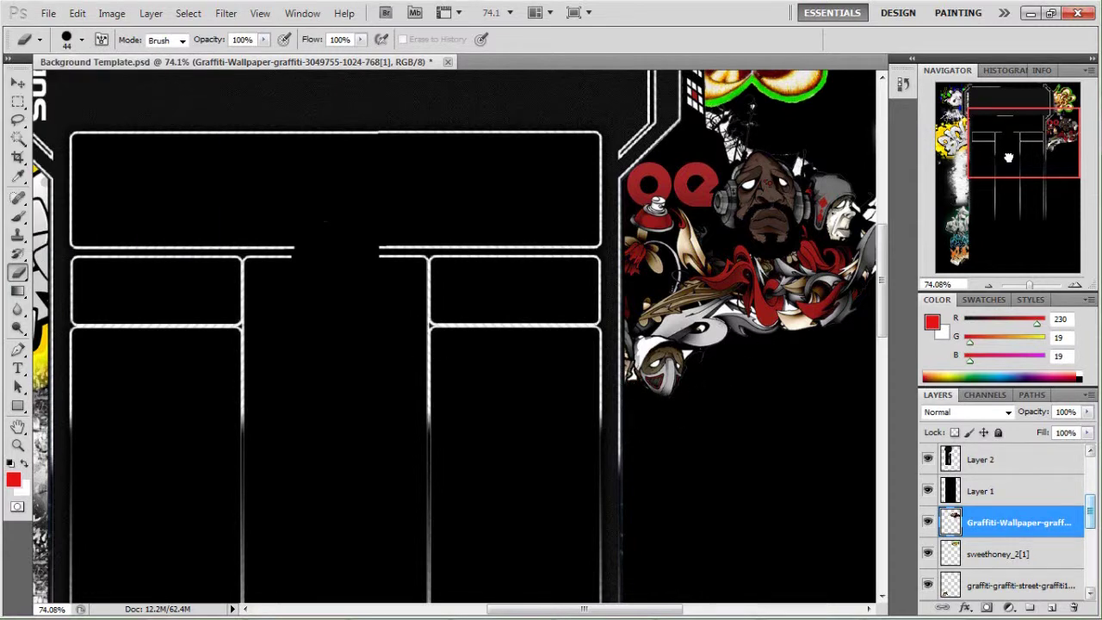
left_click_drag(998, 162, 998, 148)
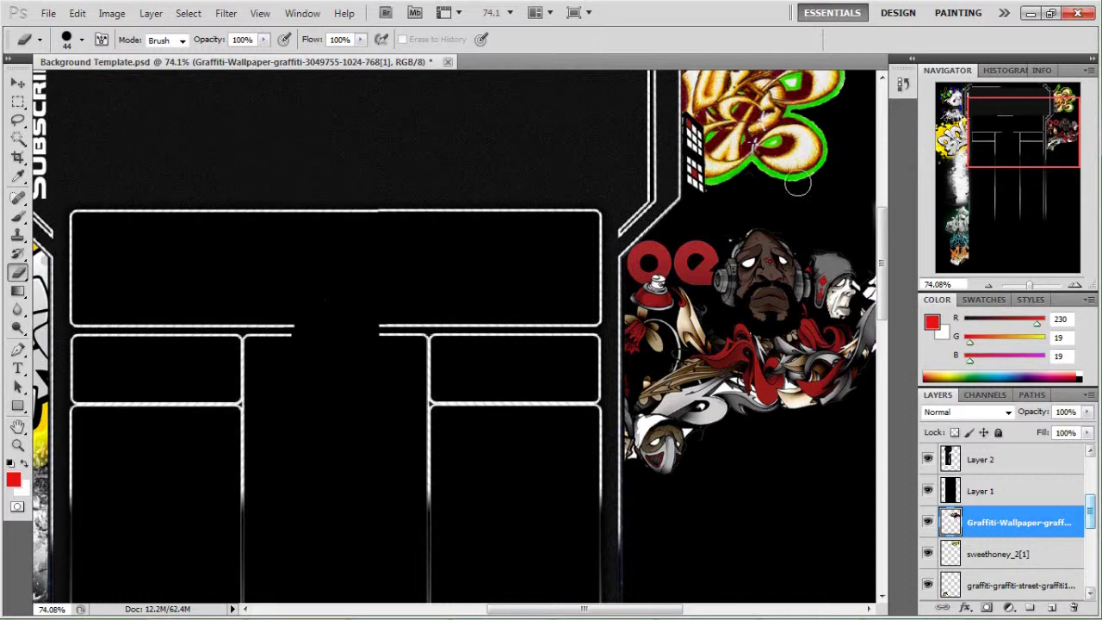
Reposition the character artwork on the right beside the frame.
key("v")
left_click_drag(467, 305, 469, 261)
left_click(77, 13)
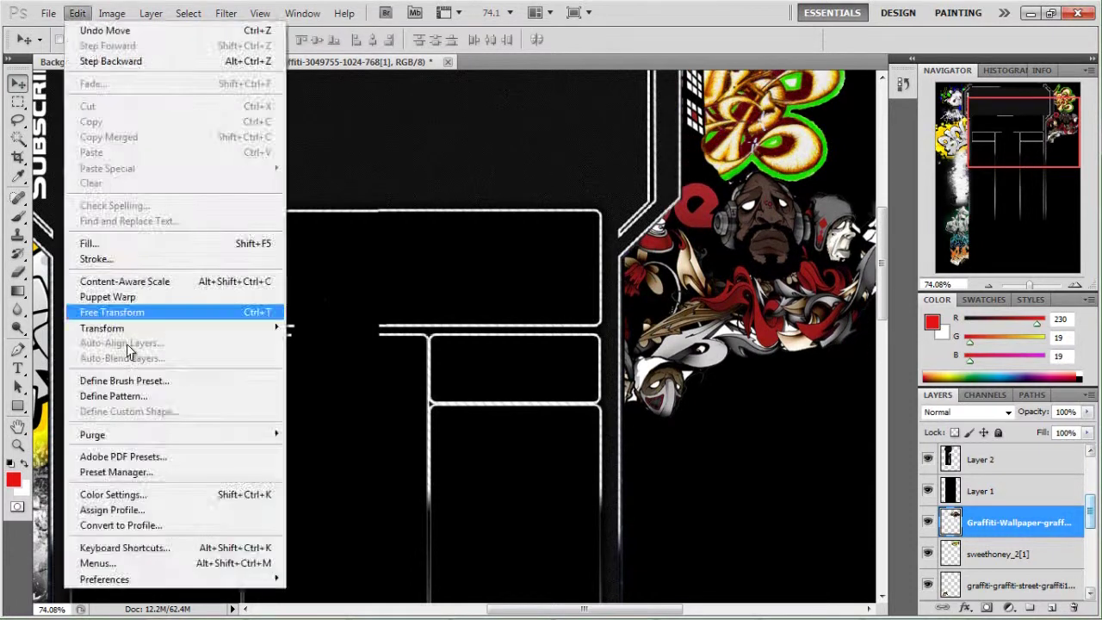
left_click(110, 61)
key("alt+ctrl+z")
key("alt+ctrl+z")
key("alt+ctrl+z")
left_click_drag(704, 344, 720, 365)
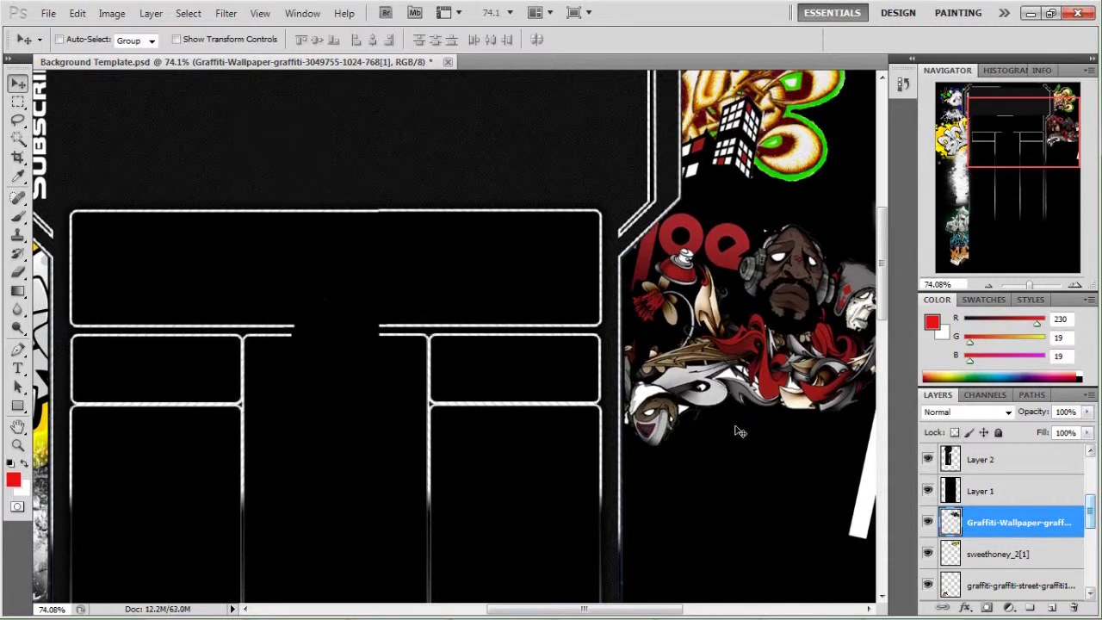
Place the blue axe-ice2da graffiti image from the folder onto the canvas.
key("w")
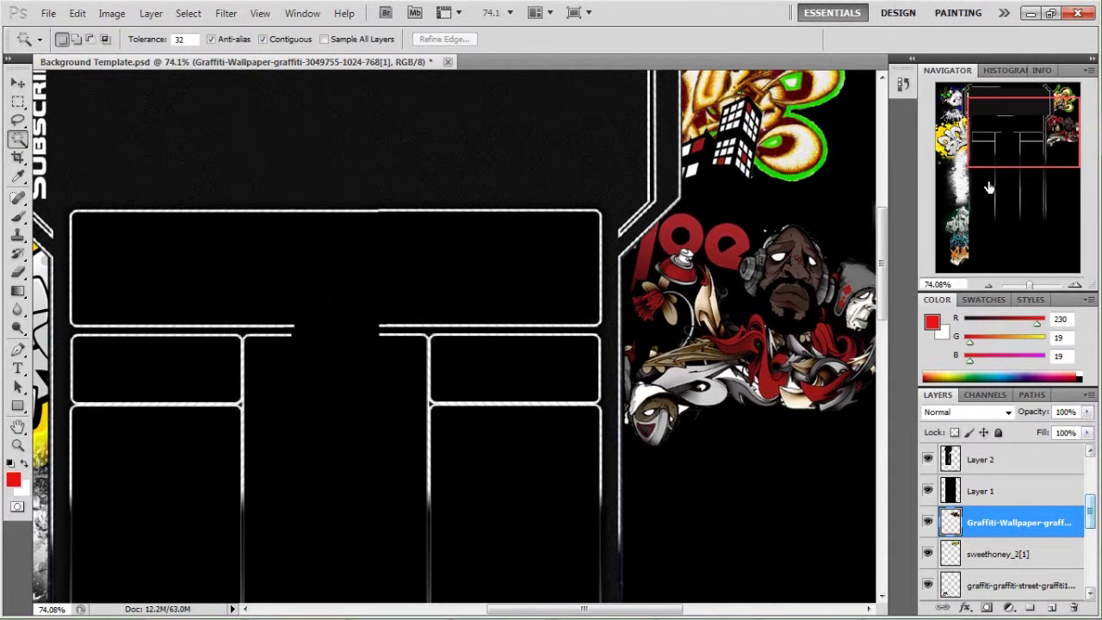
scroll(973, 247, "down", 3)
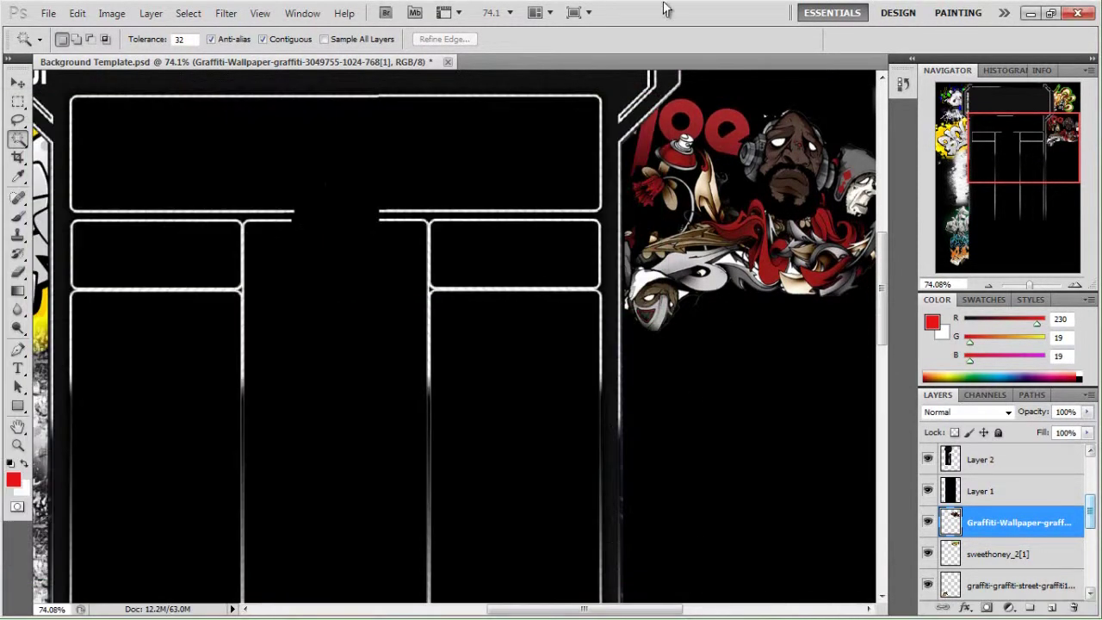
left_click(718, 610)
left_click_drag(958, 184, 336, 342)
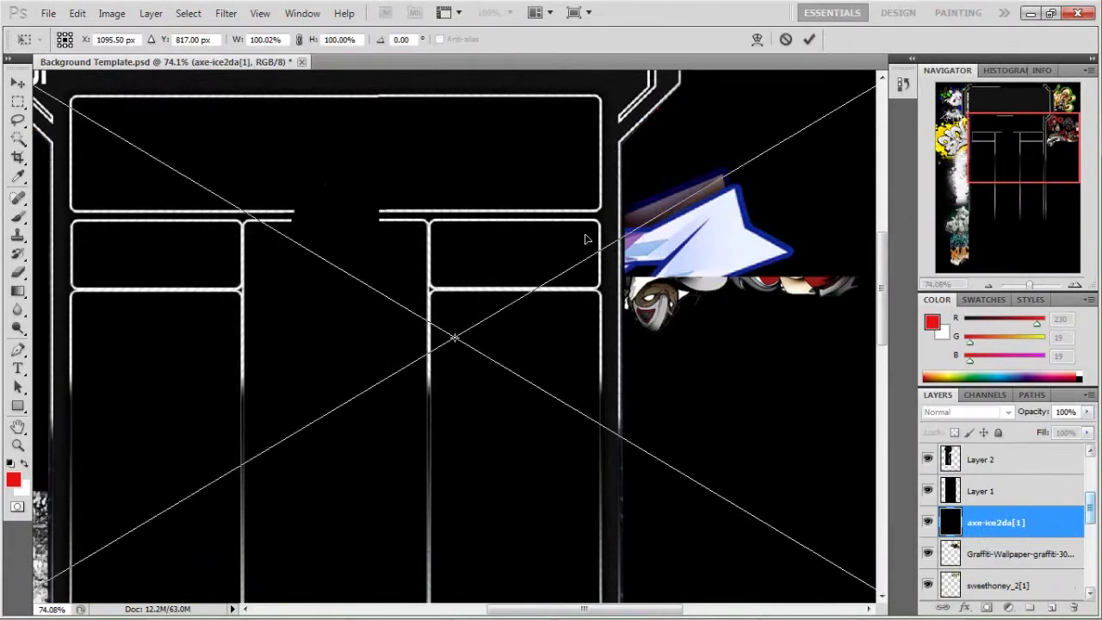
Commit the axe-ice2da graffiti's size and set its blend mode to Screen.
scroll(447, 259, "down", 5)
left_click_drag(427, 249, 465, 272)
key("Return")
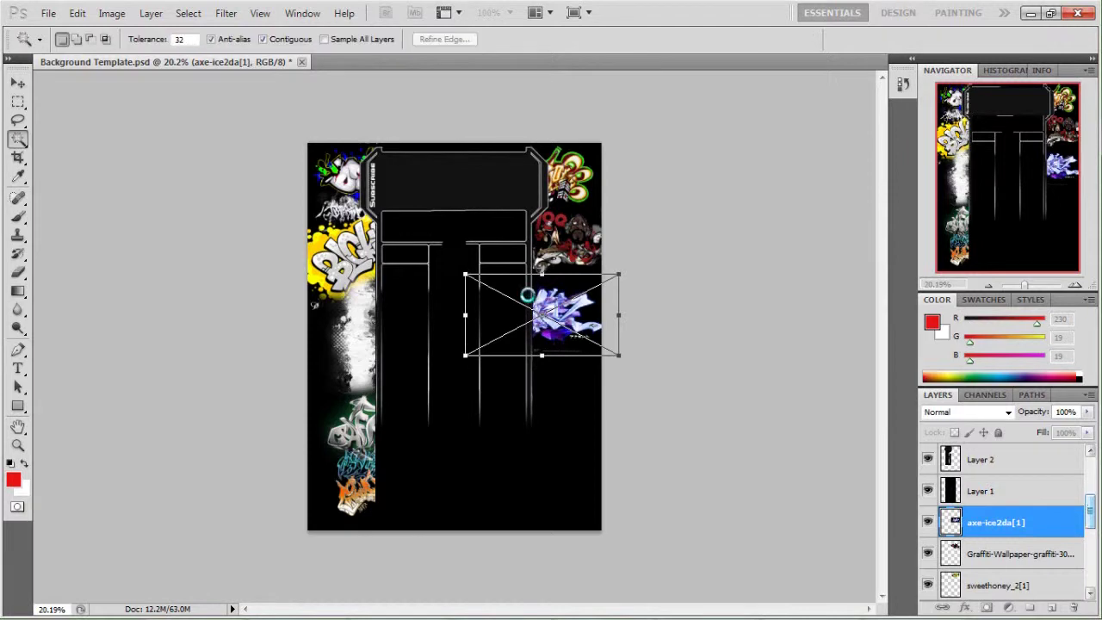
left_click_drag(1024, 284, 1029, 284)
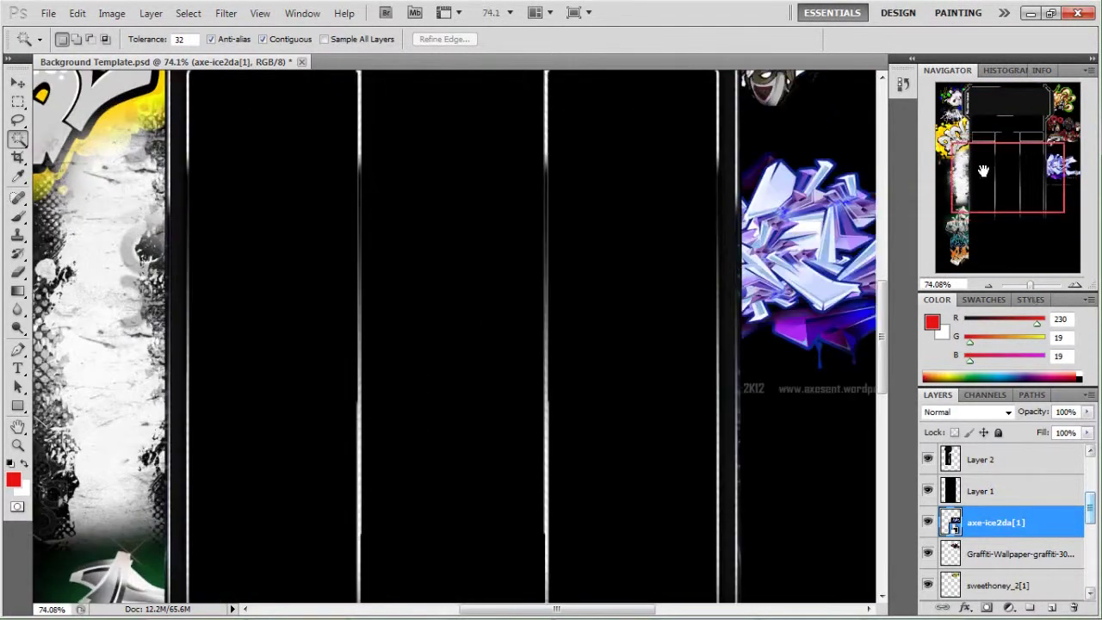
left_click_drag(997, 176, 1014, 167)
left_click(968, 411)
left_click(932, 137)
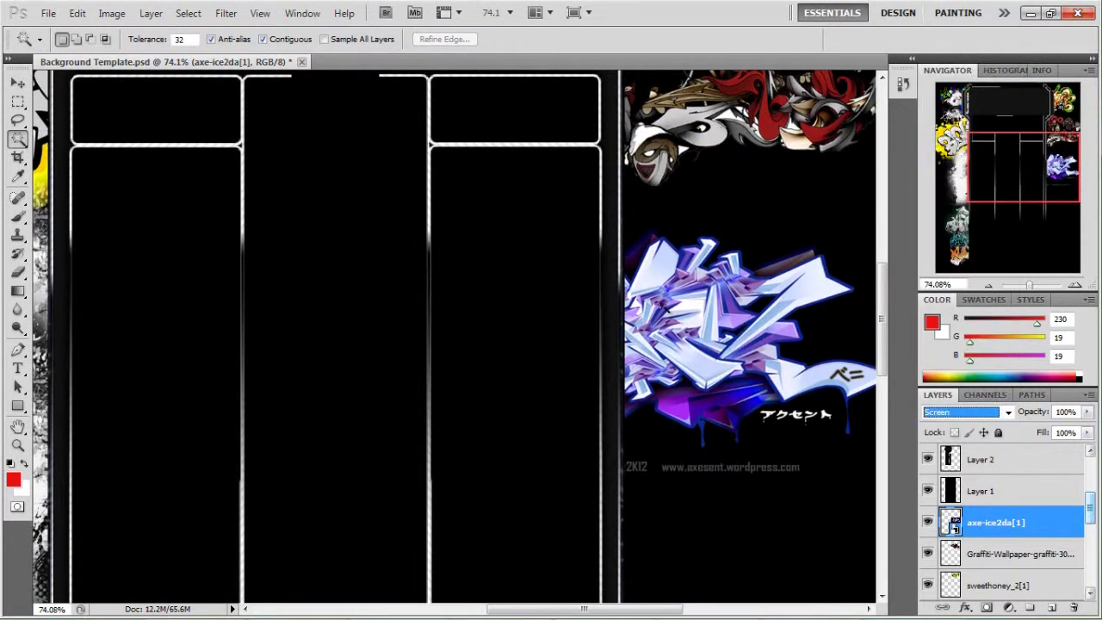
Move the blue graffiti up under the character and skew it to a slight tilt.
key("v")
left_click_drag(361, 246, 370, 159)
left_click(76, 13)
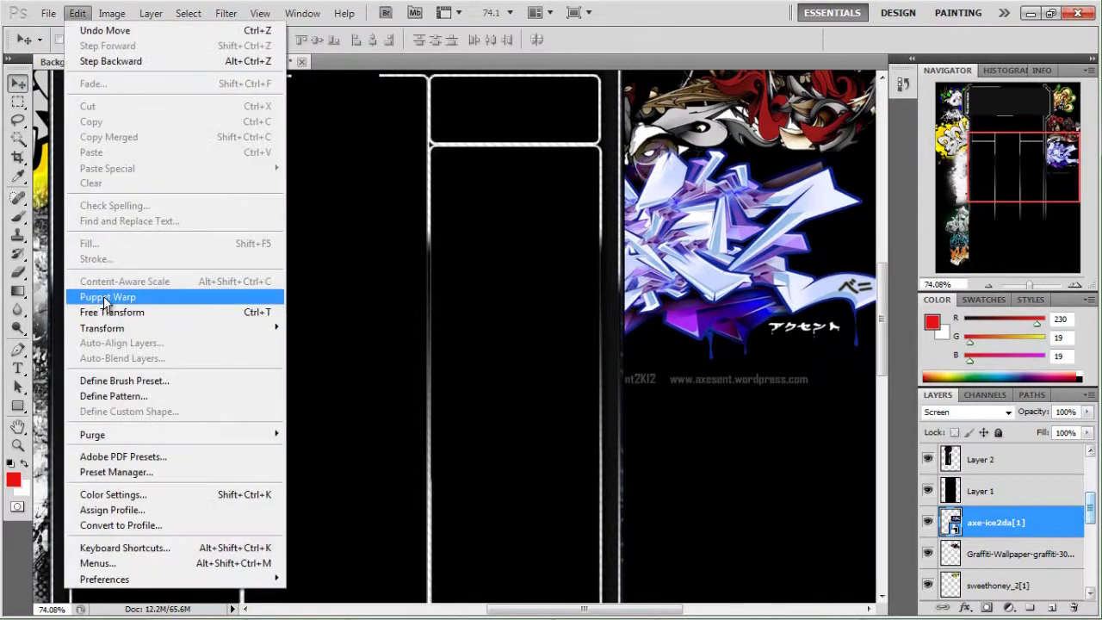
left_click(95, 310)
left_click_drag(519, 447, 760, 390)
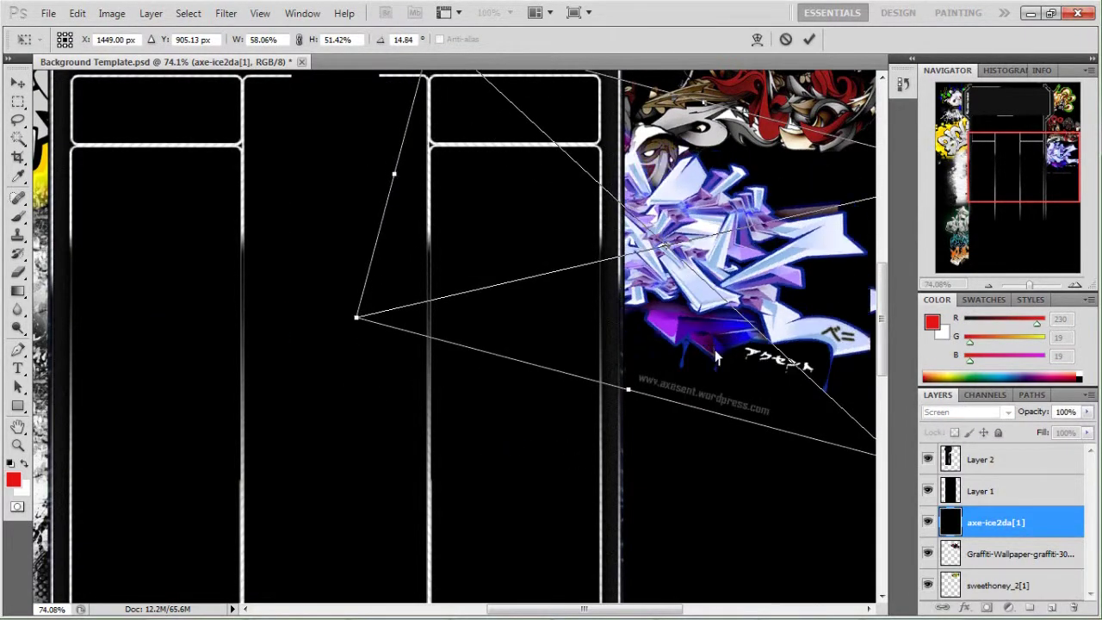
key("Return")
Erase the caption from the blue graffiti.
key("e")
right_click(962, 488)
left_click(759, 410)
key("v")
Place the yellow 0[1] graffiti image from the Graffiti folder onto the canvas.
left_click(694, 608)
left_click(693, 607)
left_click(807, 608)
left_click(808, 607)
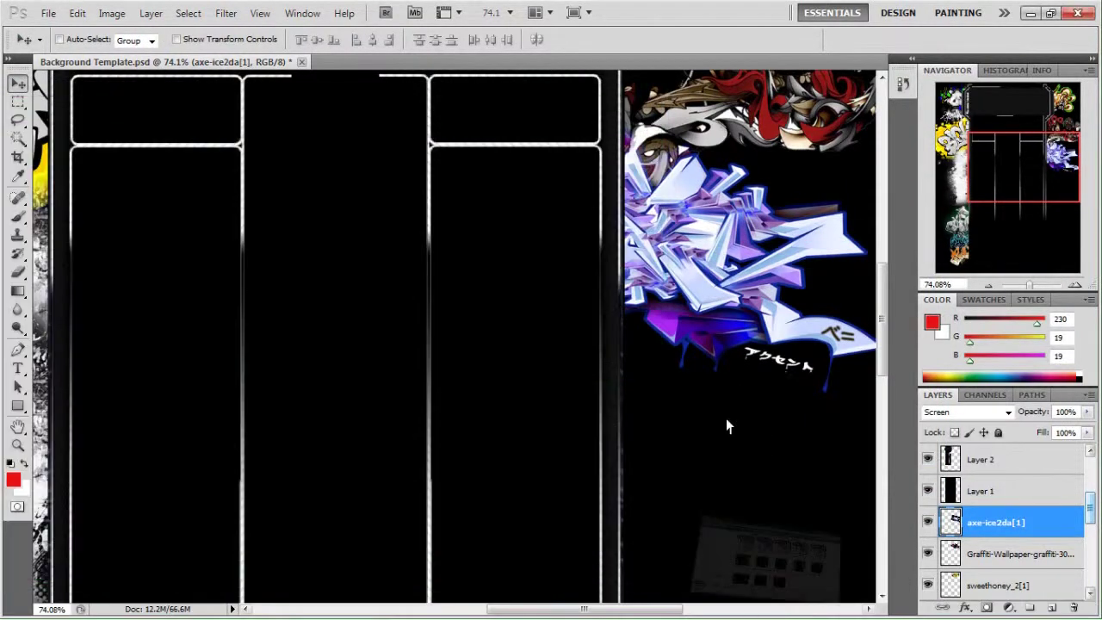
left_click(694, 608)
left_click_drag(615, 201, 373, 301)
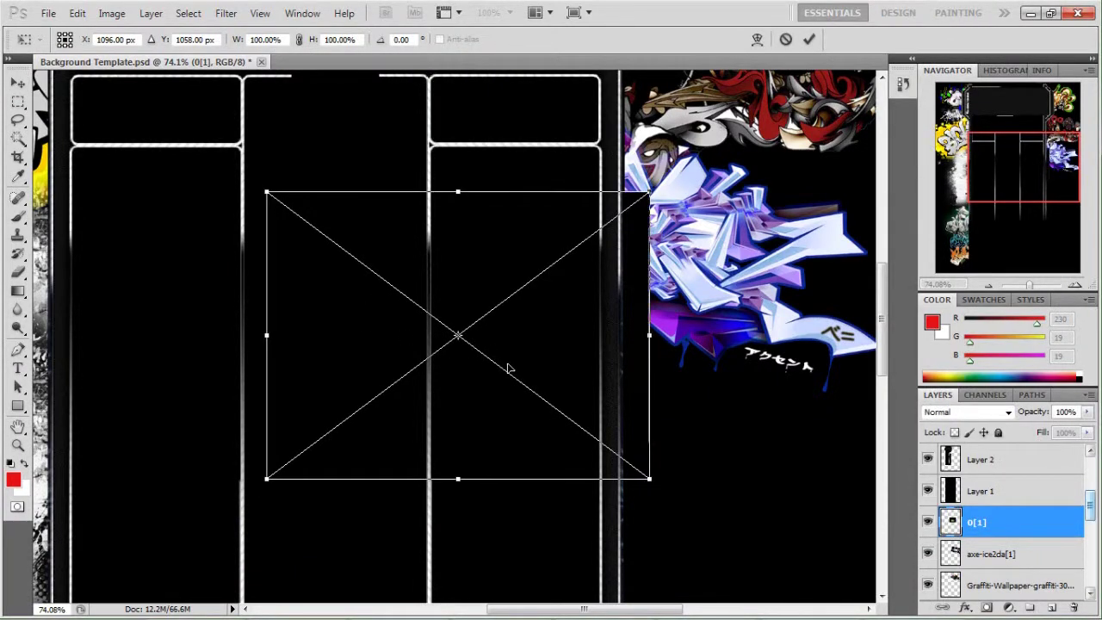
Move the yellow 0[1] graffiti right and down and set its blend mode to Screen.
left_click_drag(373, 301, 561, 385)
left_click(964, 412)
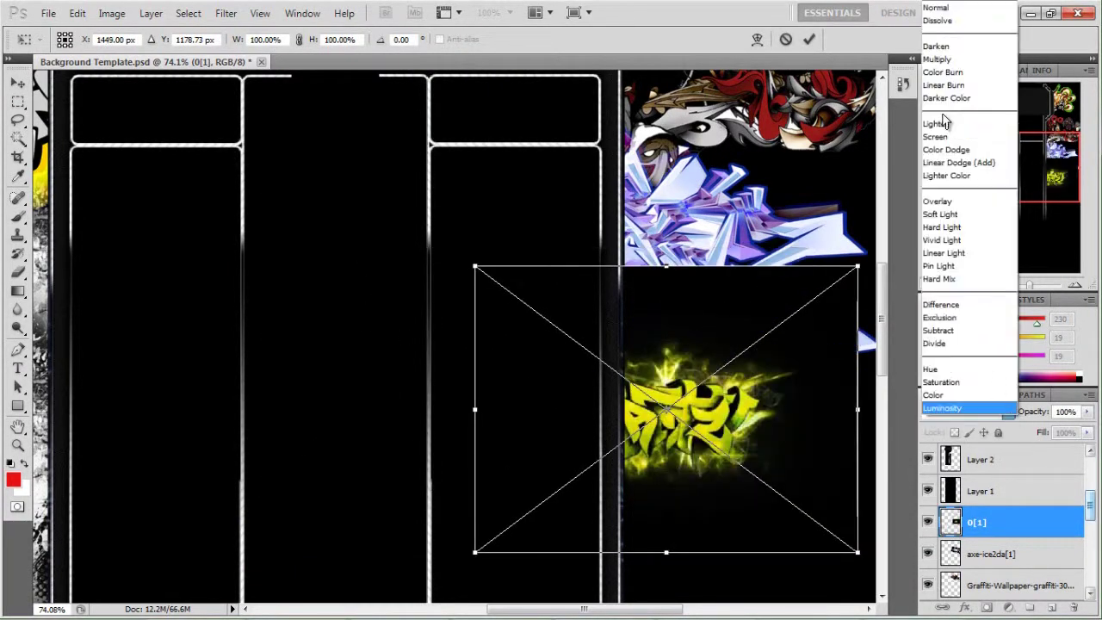
left_click(959, 406)
left_click_drag(680, 462, 733, 458)
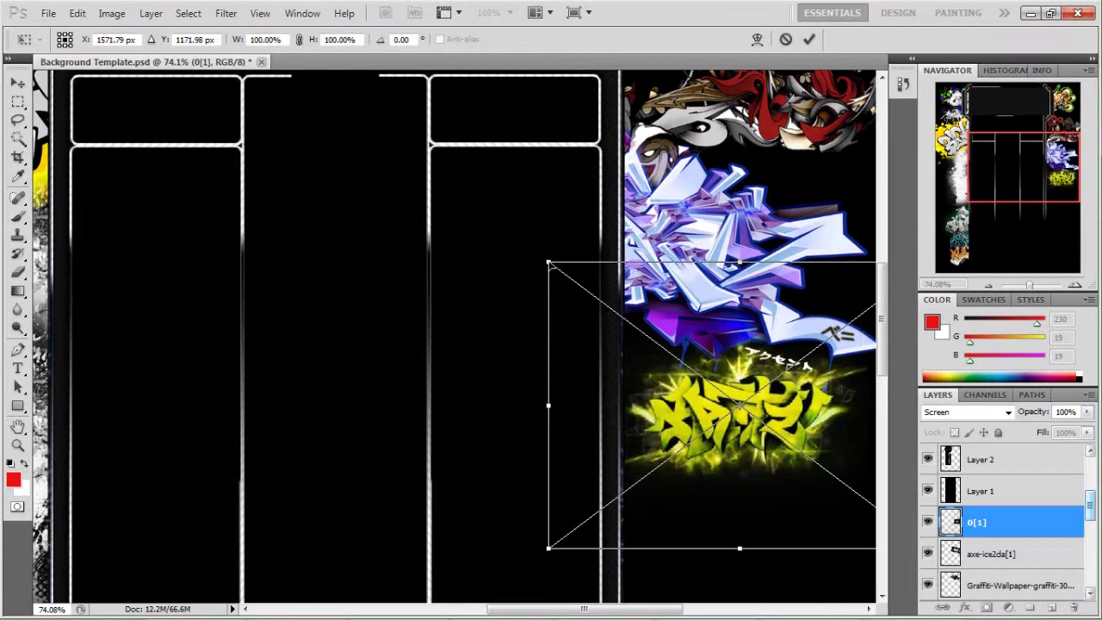
Enlarge the yellow graffiti to about 105% and nudge it beneath the blue piece.
left_click_drag(551, 265, 528, 250)
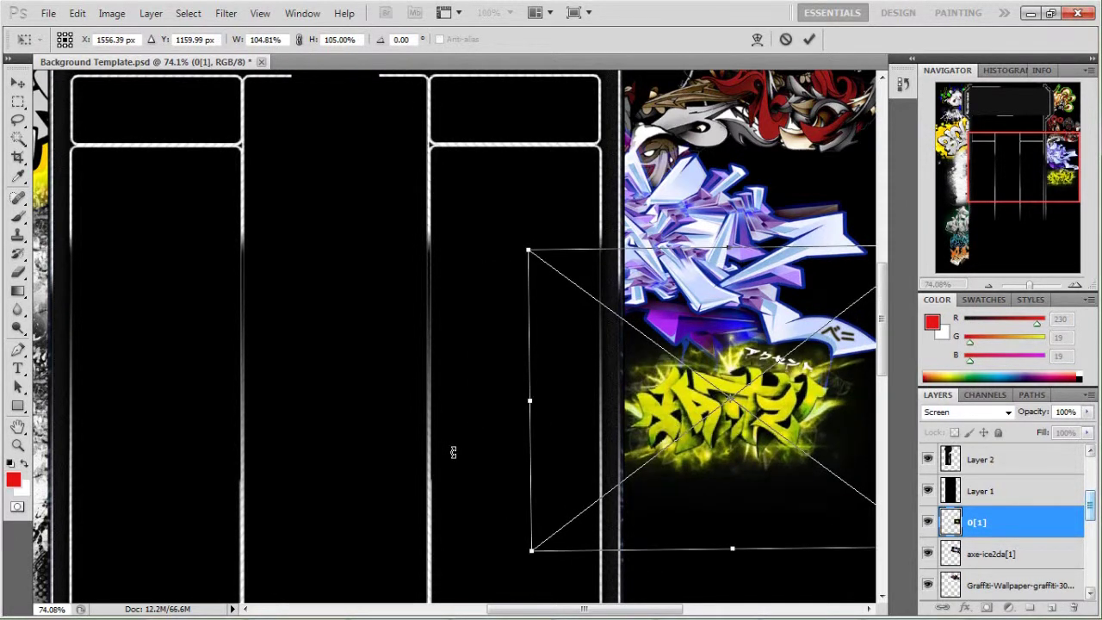
key("Return")
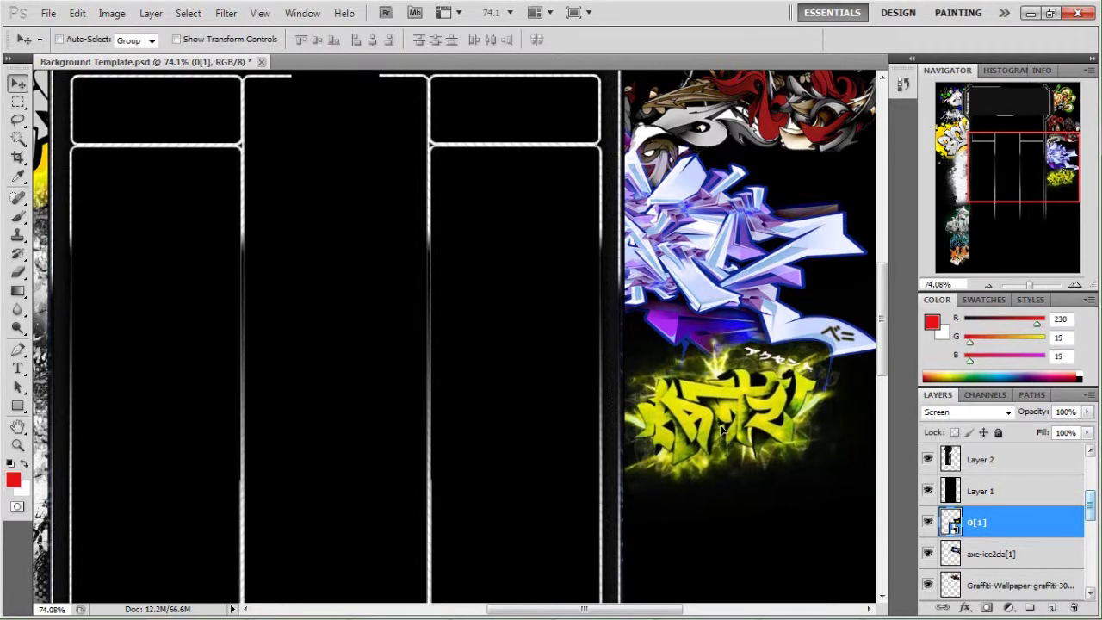
left_click_drag(723, 430, 712, 425)
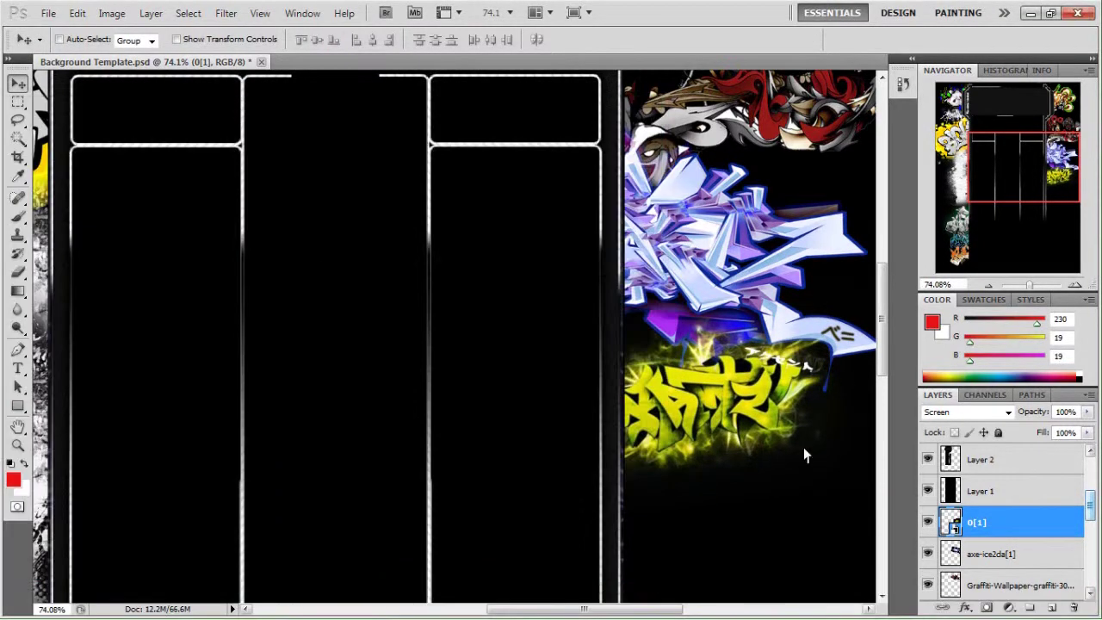
scroll(803, 456, "down", 3)
left_click_drag(1090, 504, 1092, 560)
Rasterize layer 3[1] and delete the stray 3[1] copy layer.
right_click(1008, 543)
left_click(826, 283)
right_click(1007, 543)
left_click(861, 194)
left_click(684, 181)
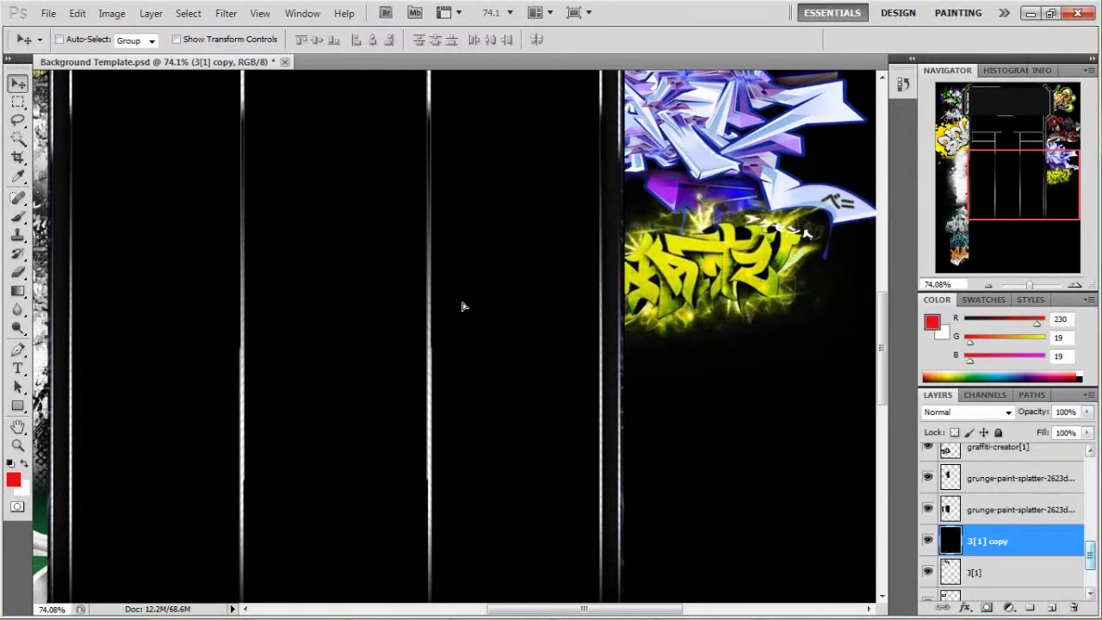
right_click(994, 549)
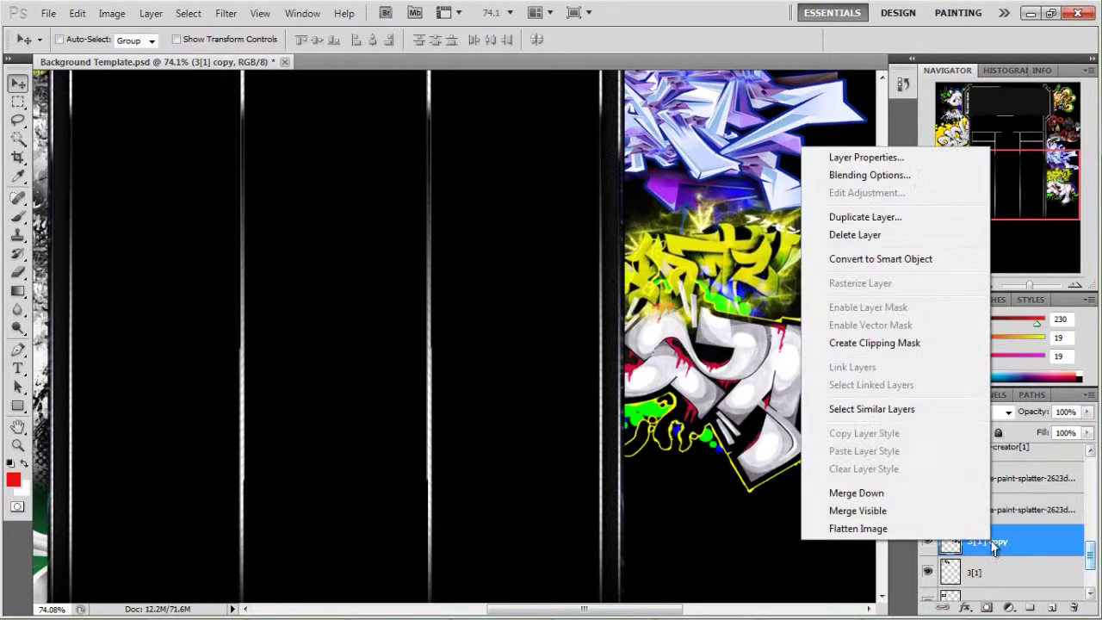
left_click(855, 234)
left_click(519, 241)
mouse_move(1089, 550)
left_mouse_down()
mouse_move(1090, 507)
mouse_move(1090, 564)
left_mouse_up()
Duplicate the white graffiti layer and move the copy to the lower right.
right_click(1012, 525)
left_click(861, 195)
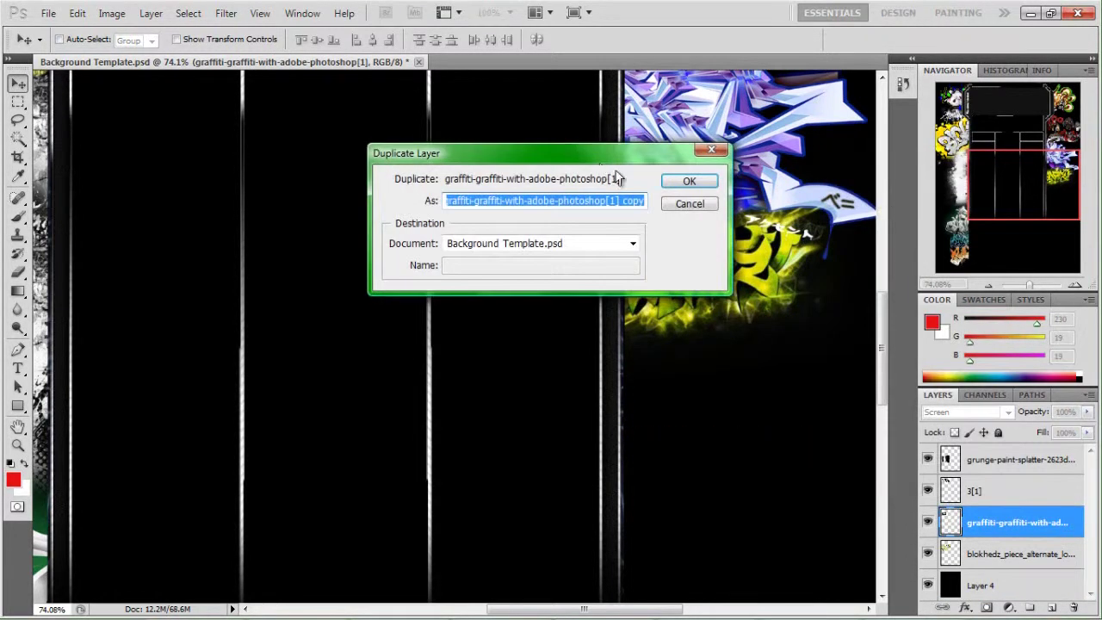
left_click(691, 179)
left_click_drag(401, 184, 616, 342)
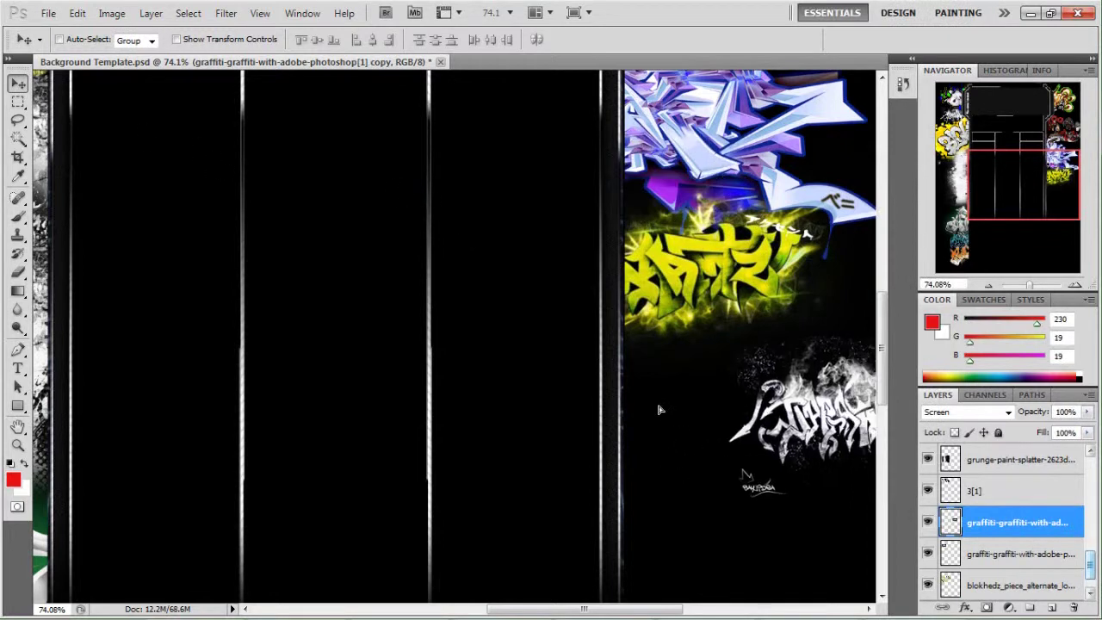
Tilt the white graffiti copy about 19° and enlarge it with Free Transform.
left_click(76, 13)
left_click(129, 310)
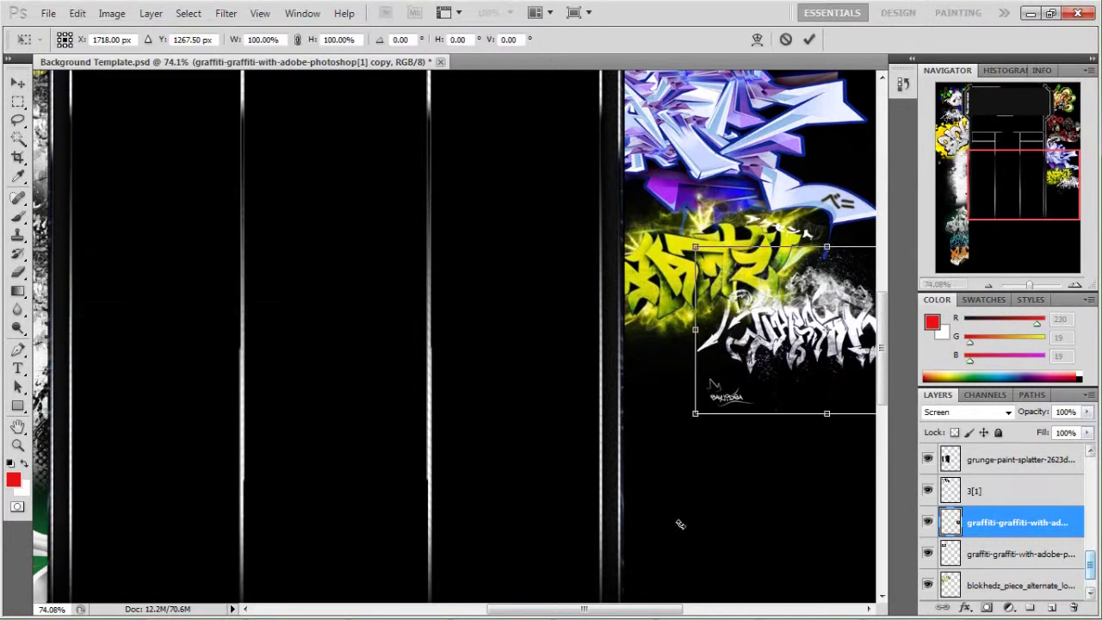
left_click_drag(726, 533, 735, 401)
left_click_drag(616, 401, 616, 401)
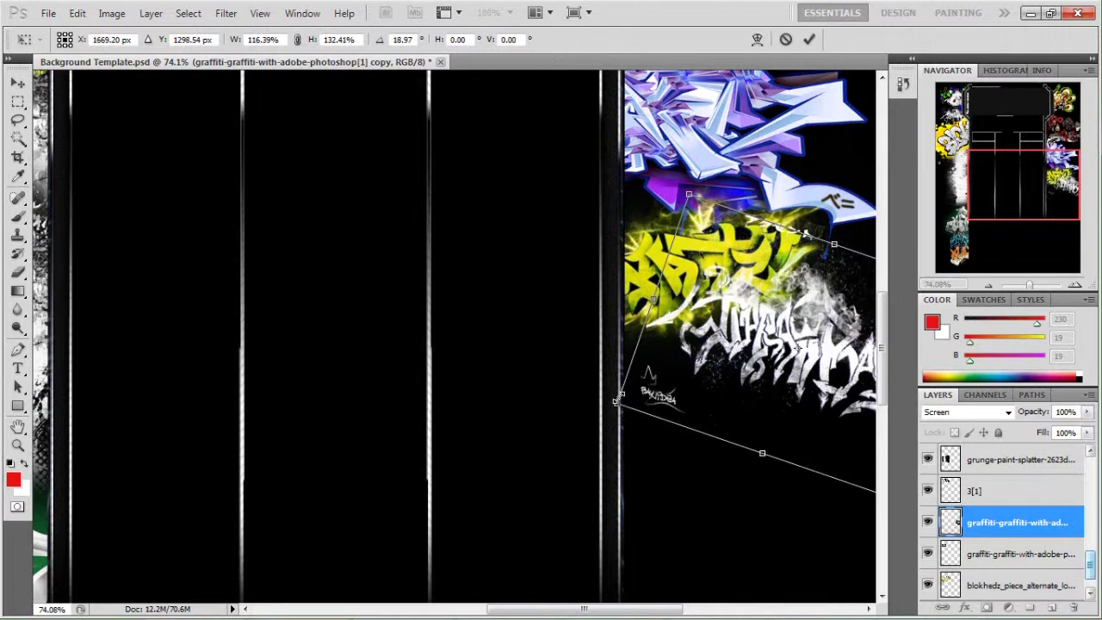
key("Return")
scroll(749, 327, "down", 2)
key("alt+Tab")
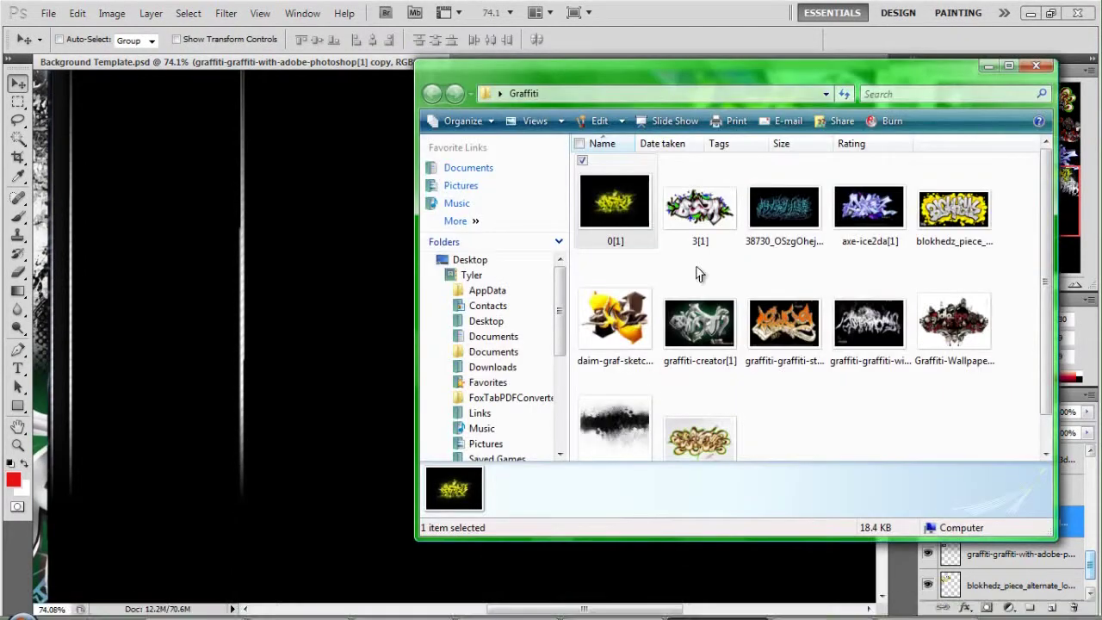
Duplicate the yellow blokhedz layer and move the copy down the right strip.
left_click_drag(853, 280, 983, 55)
scroll(1007, 516, "down", 1)
right_click(1016, 553)
left_click(876, 247)
key("Return")
left_click_drag(457, 268, 749, 585)
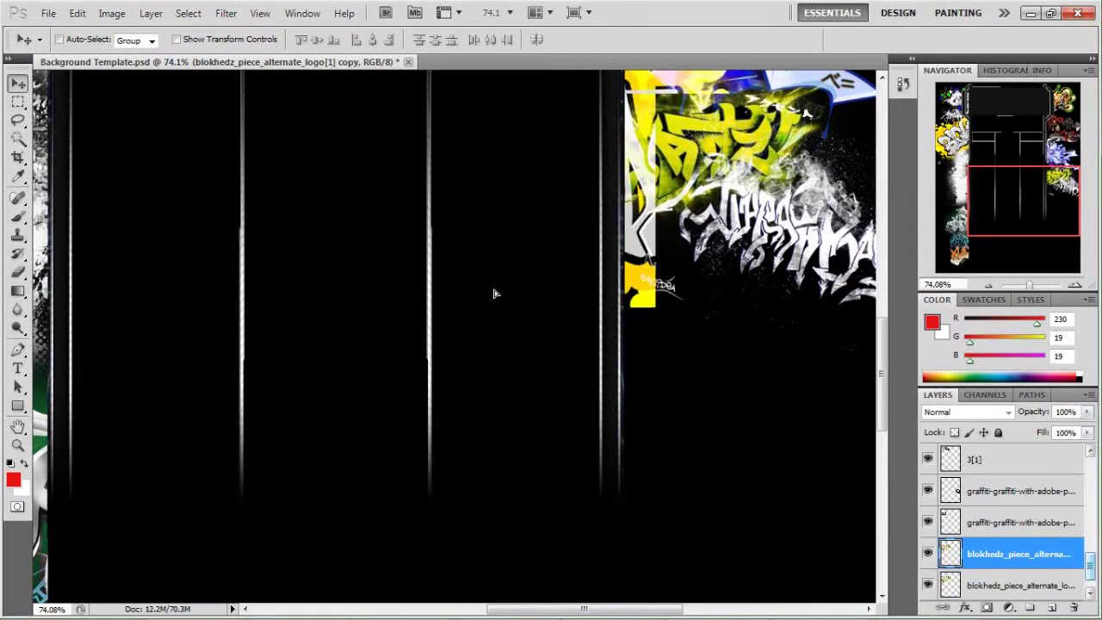
Shrink the blokhedz copy with Free Transform and set it under the white graffiti.
left_click(77, 13)
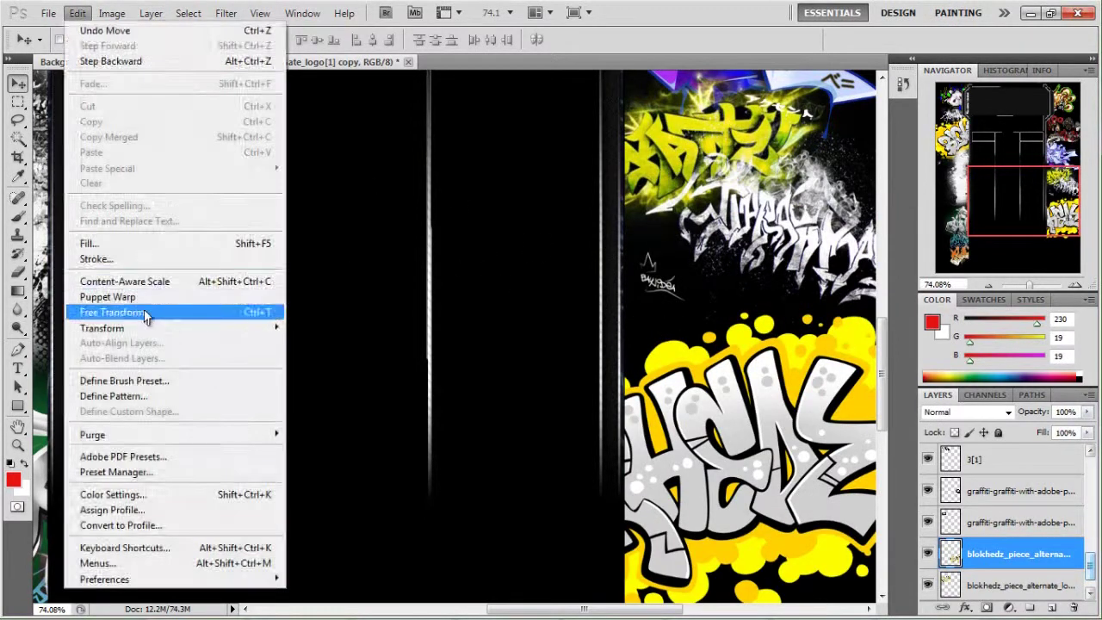
left_click(147, 310)
left_click_drag(303, 312, 482, 458)
mouse_move(594, 520)
left_mouse_down()
mouse_move(607, 286)
mouse_move(788, 387)
mouse_move(788, 372)
left_mouse_up()
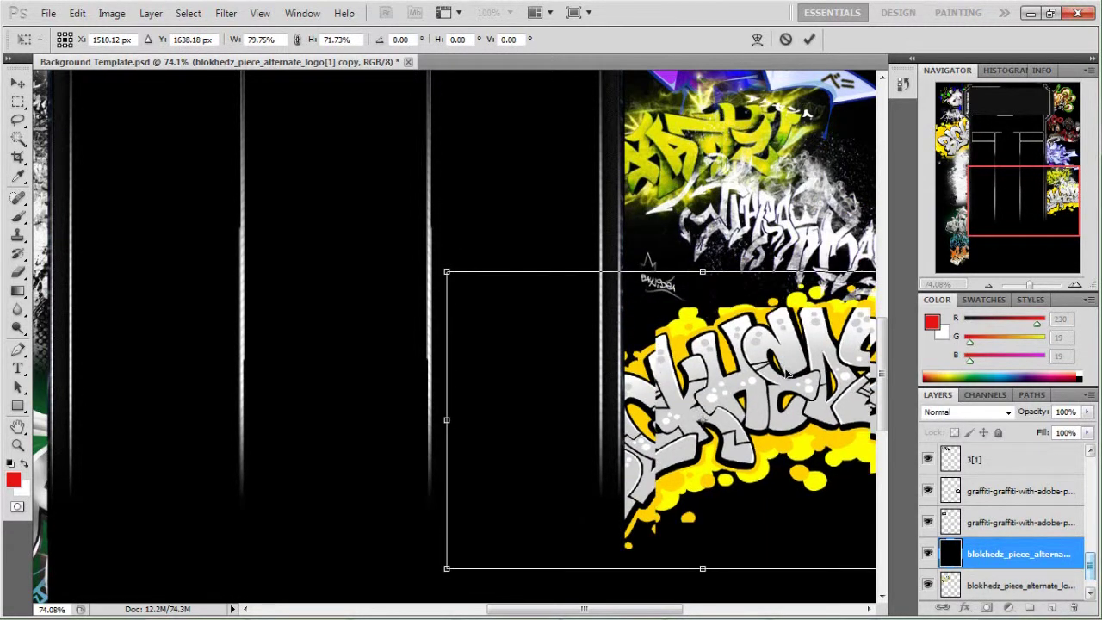
key("Return")
left_click_drag(1038, 191, 1039, 230)
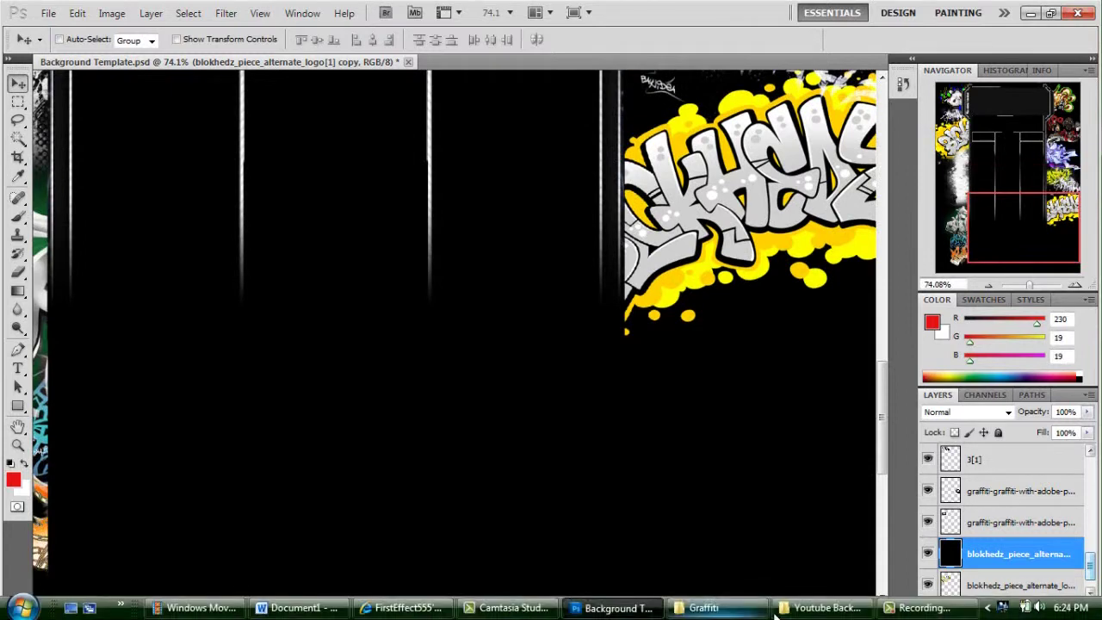
Bring the 3[1] graffiti image into the document and position it lower right.
left_click(742, 607)
left_click_drag(697, 225, 369, 275)
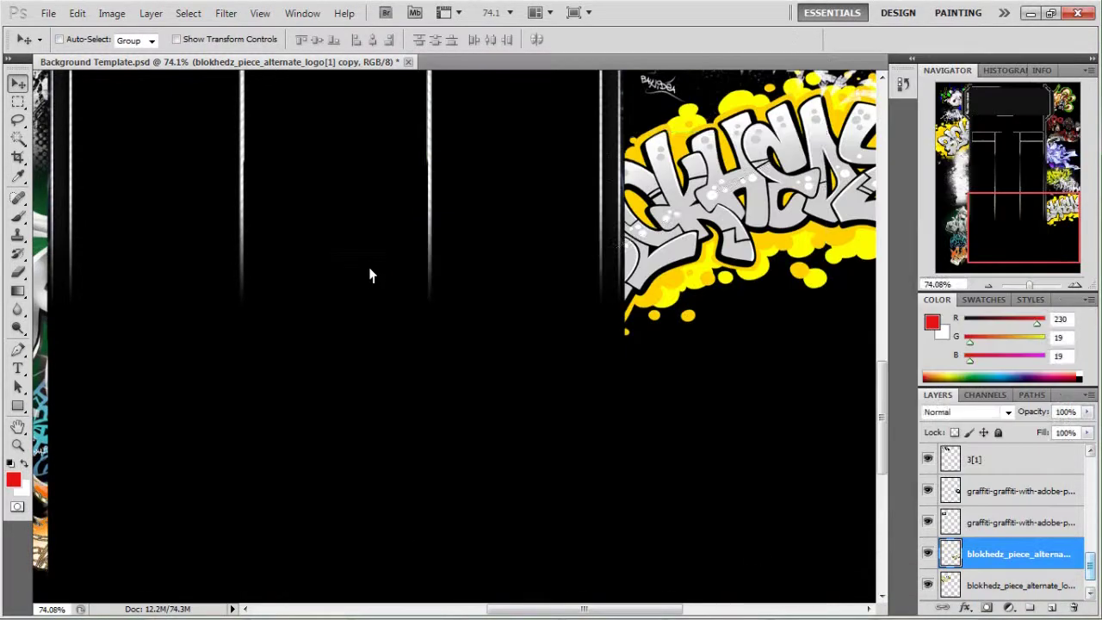
left_click_drag(432, 296, 520, 343)
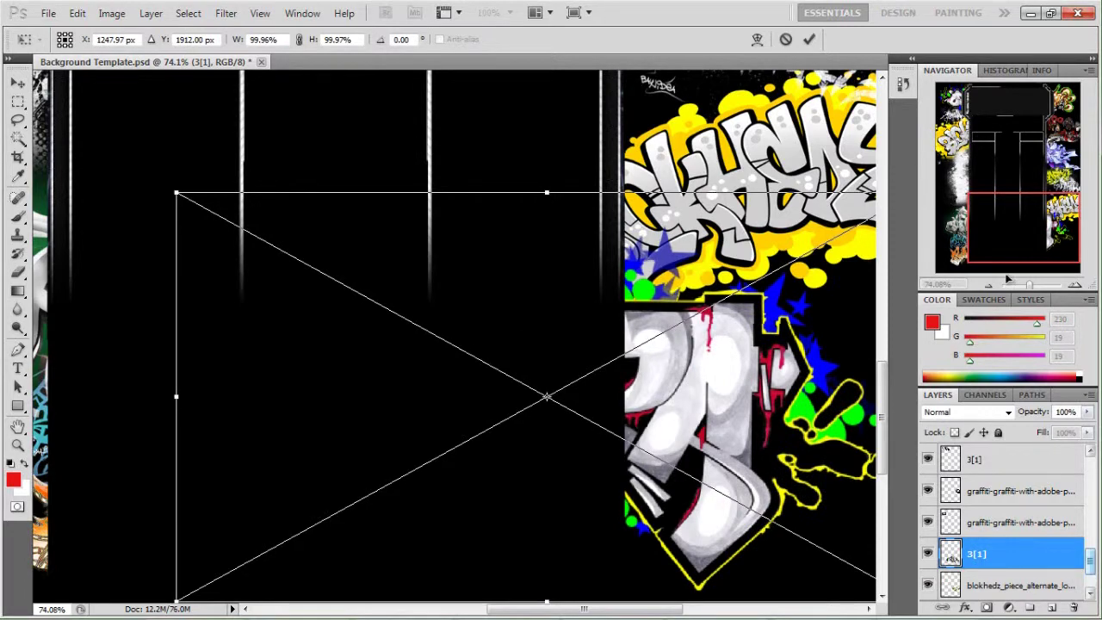
Commit the 3[1] graffiti and move it up under the blokhedz piece.
scroll(732, 360, "down", 2)
key("Return")
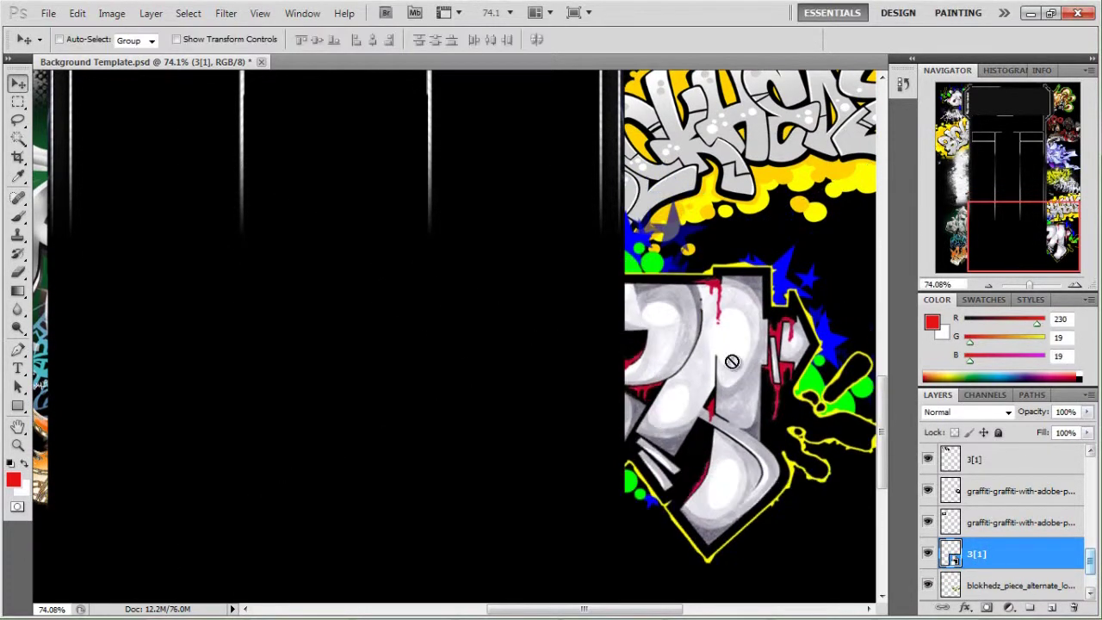
left_click_drag(732, 361, 739, 331)
Place the daim-graf-sketch-paper image bottom right, rasterize it, and delete its white background.
left_click(702, 608)
left_click_drag(609, 322, 292, 353)
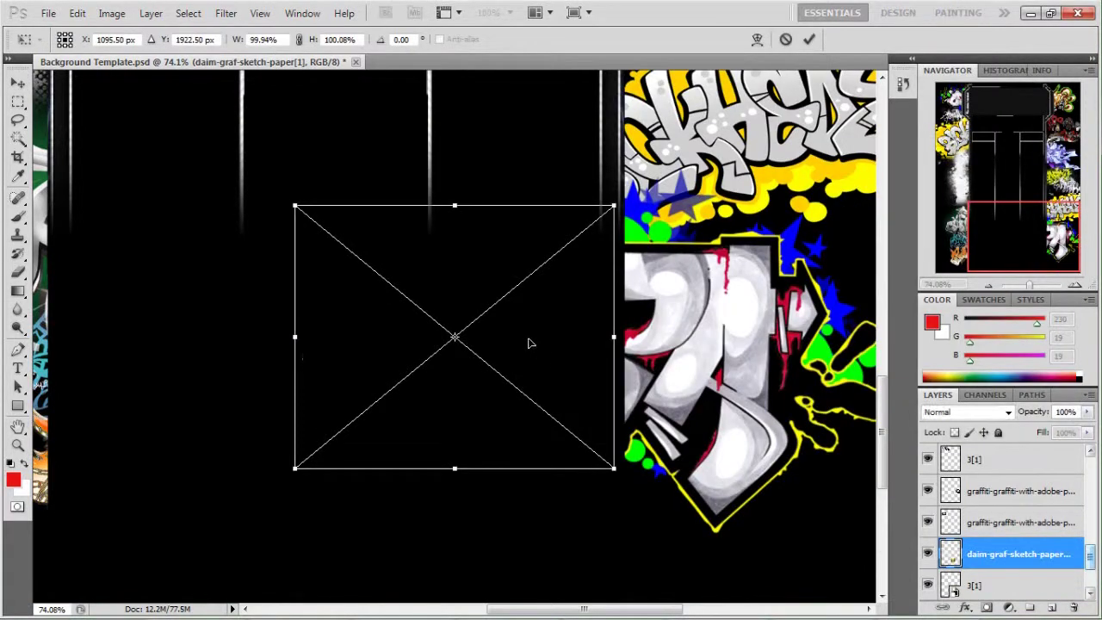
left_click_drag(324, 249, 575, 445)
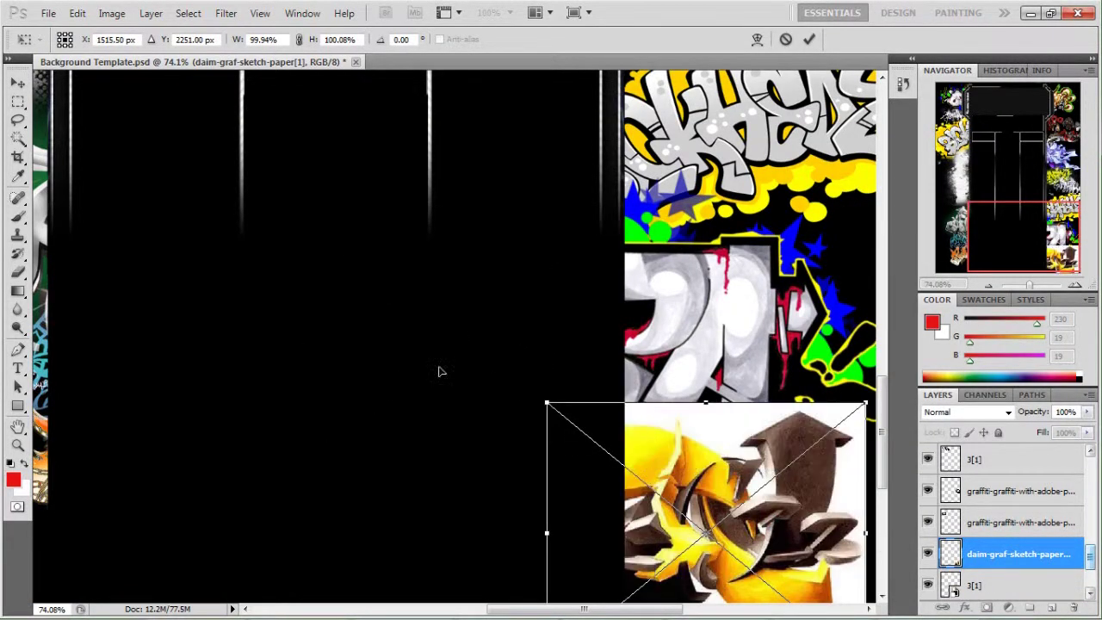
key("Return")
key("w")
right_click(982, 553)
left_click(861, 233)
key("Delete")
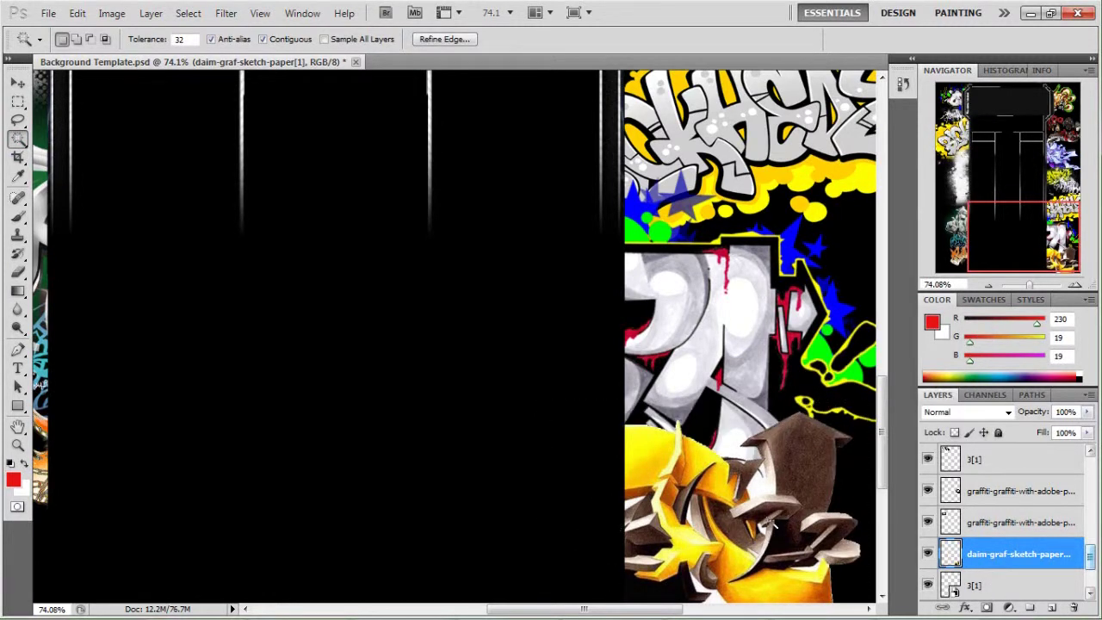
Shrink and raise the sketch with Free Transform, then clear the white strip beneath it.
key("v")
left_click(78, 12)
left_click(120, 310)
left_click_drag(613, 429, 697, 513)
left_click_drag(829, 537, 821, 456)
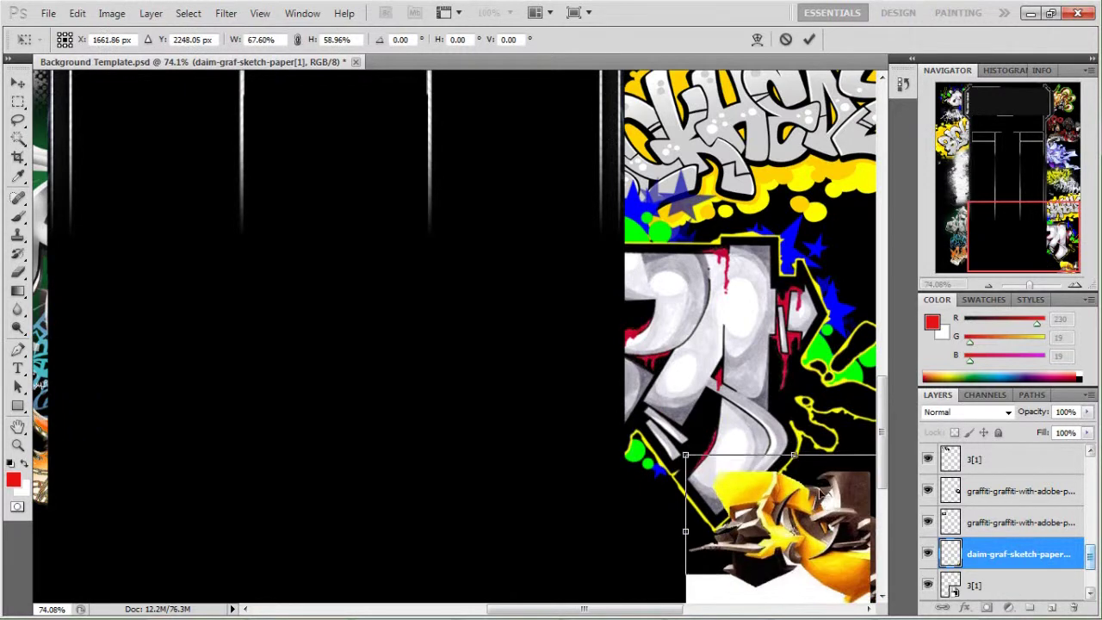
key("w")
left_click(529, 241)
left_click(777, 569)
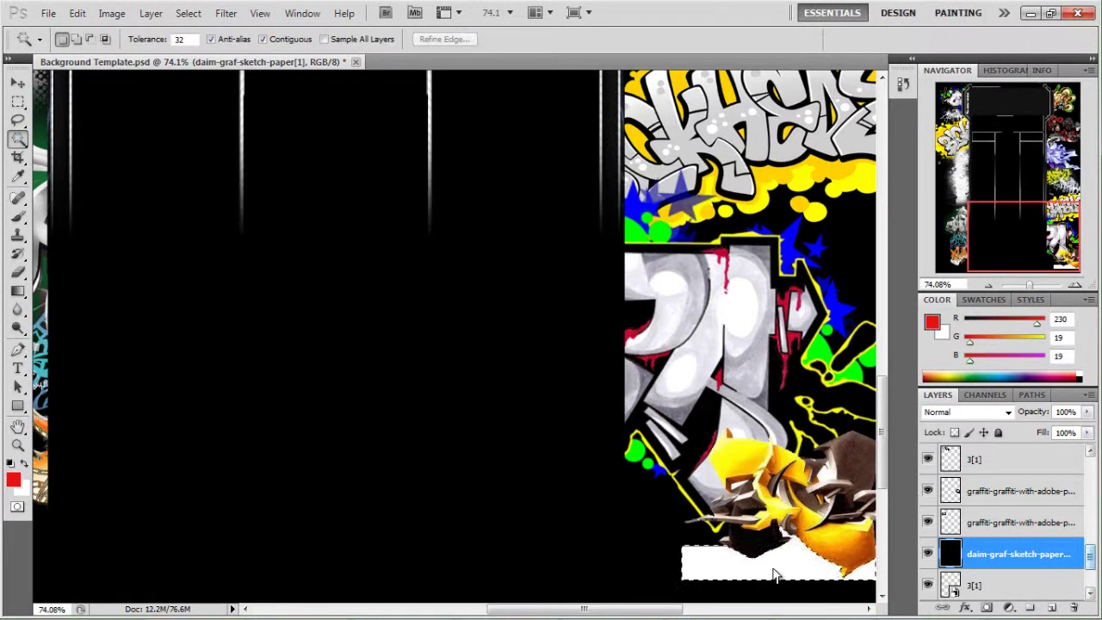
key("Delete")
Delete the daim-graf-sketch-paper[1] layer and view the whole template.
right_click(981, 556)
left_click(853, 245)
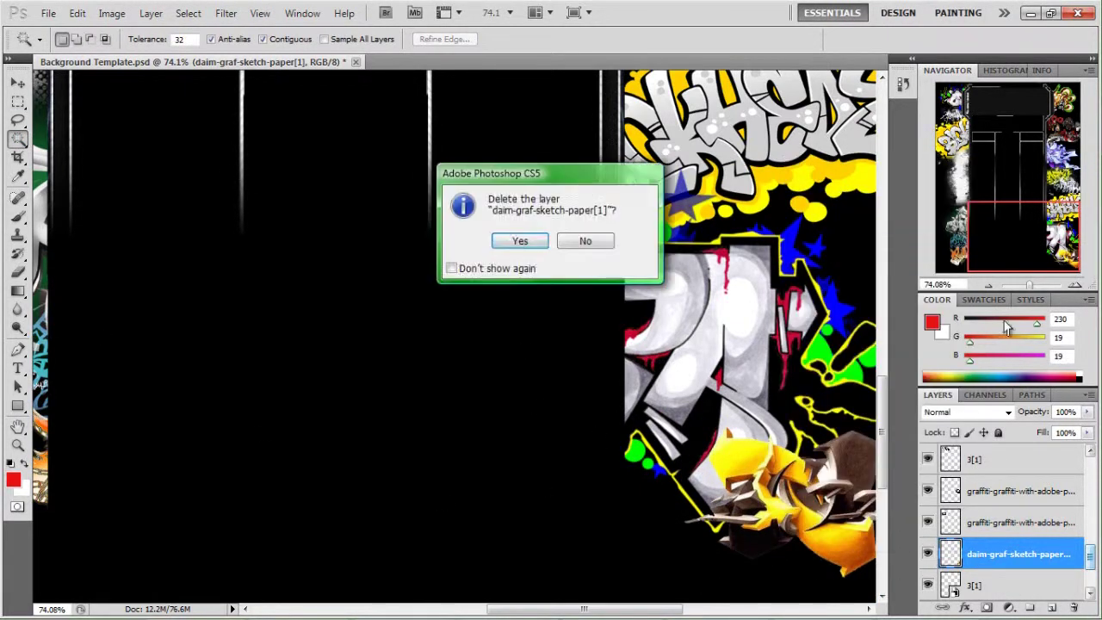
key("Return")
left_click_drag(1028, 284, 1026, 295)
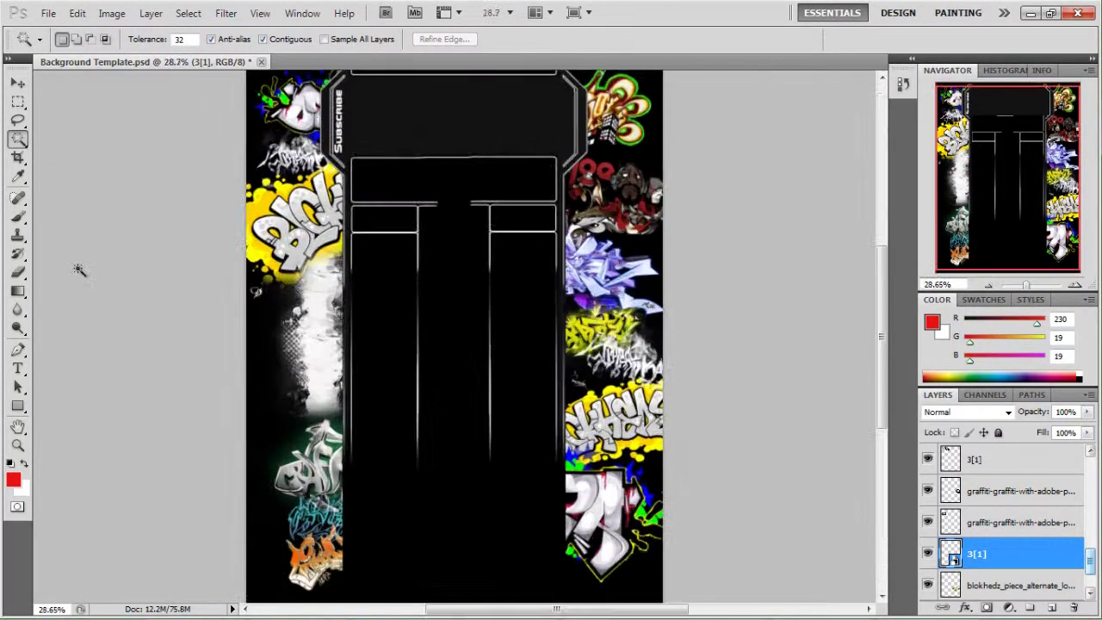
Discard an accidental empty text layer on the left strip.
left_click(316, 348)
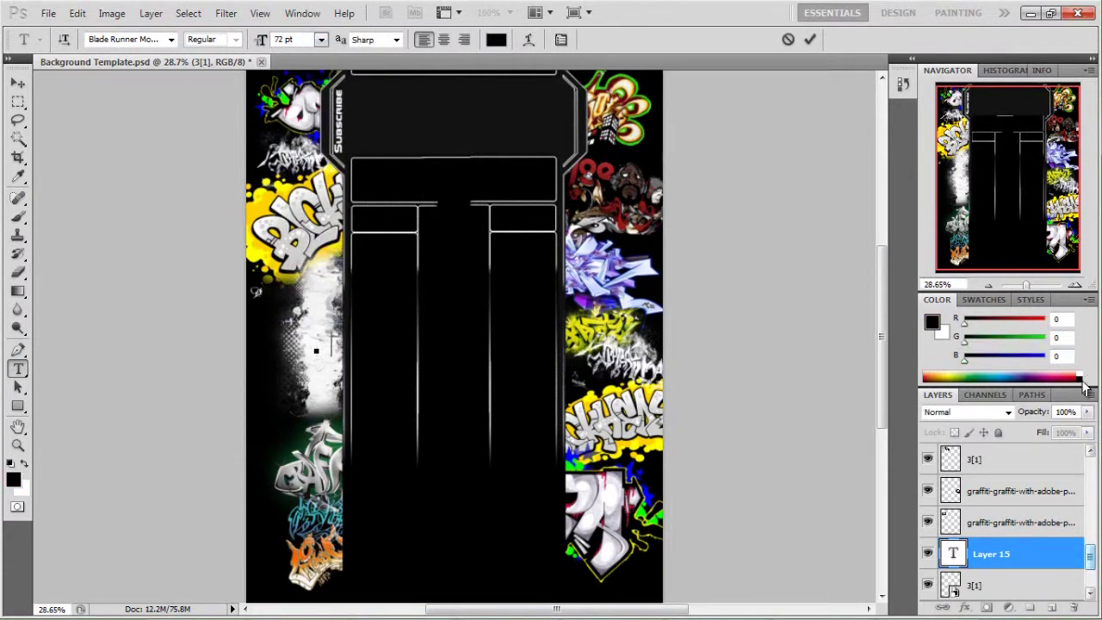
key("Escape")
key("v")
left_click_drag(987, 456, 990, 570)
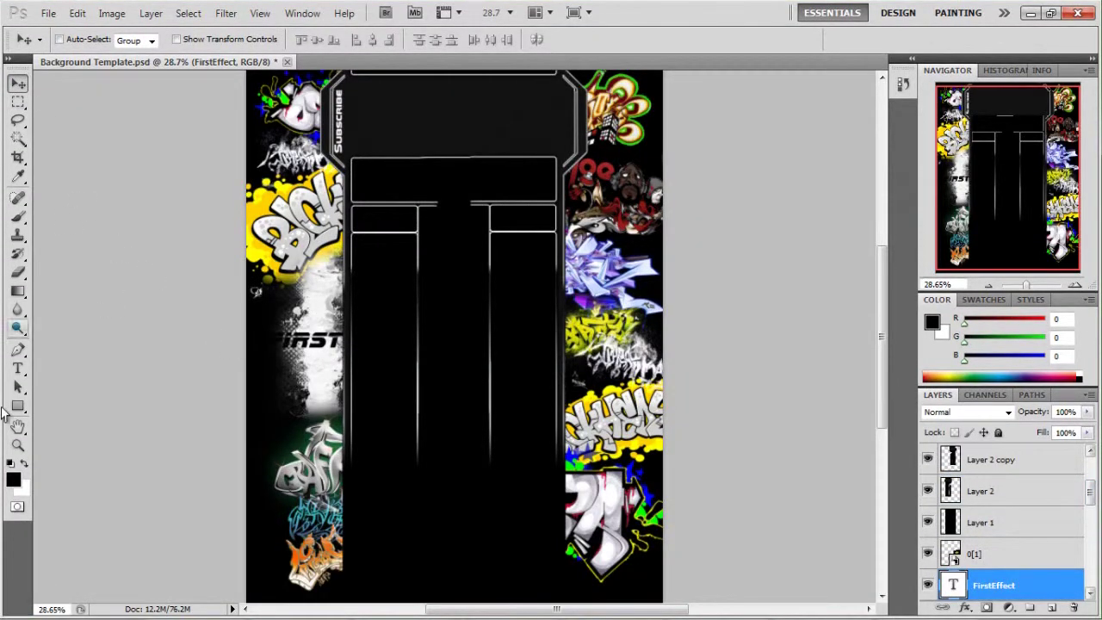
Change the FirstEffect text font to ALIBI.
left_click(270, 342)
left_click(170, 40)
scroll(146, 258, "up", 10)
left_click(163, 54)
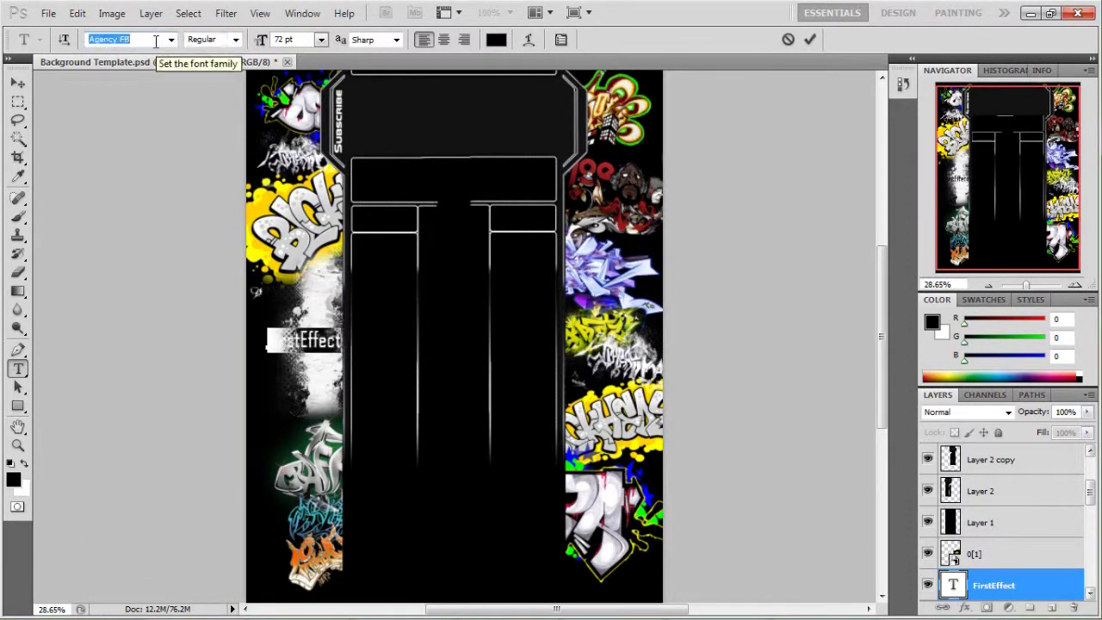
type("ALIBI")
left_click(17, 83)
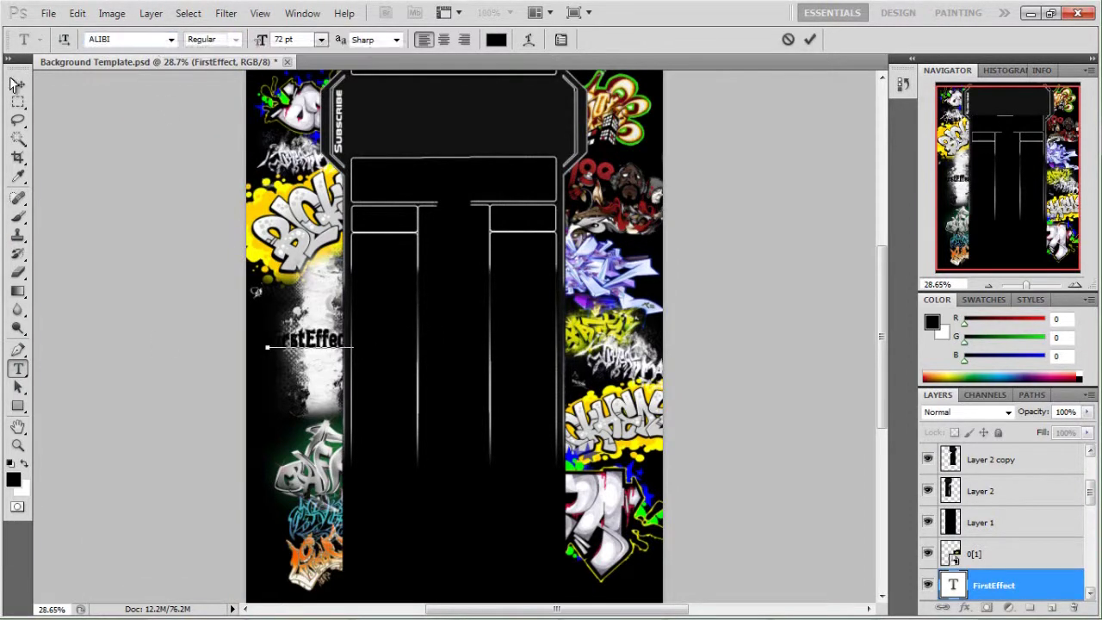
Rotate the FirstEffect text 90° counter-clockwise and shift it slightly right along the strip.
left_click(78, 13)
left_click(130, 305)
left_click(78, 13)
right_click(331, 355)
left_click(404, 549)
left_click_drag(325, 295, 331, 295)
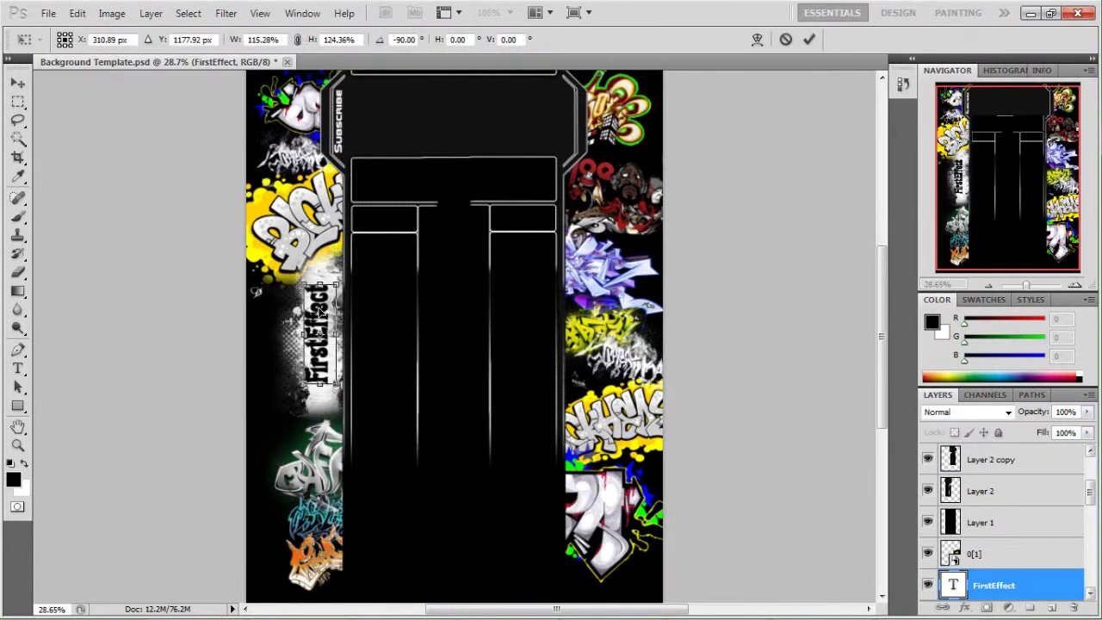
key("Return")
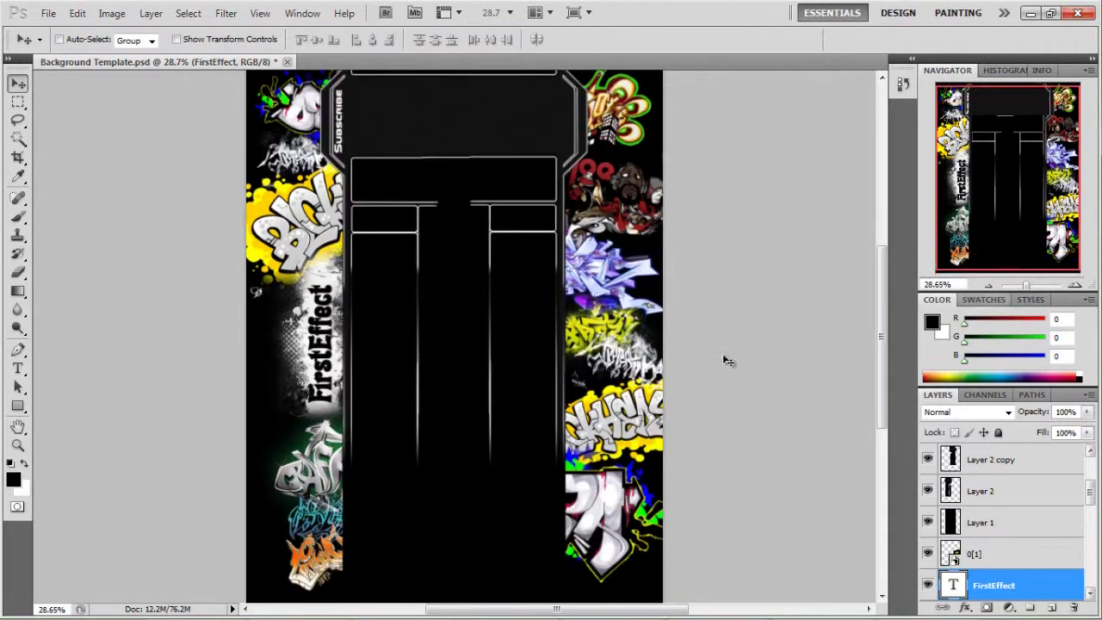